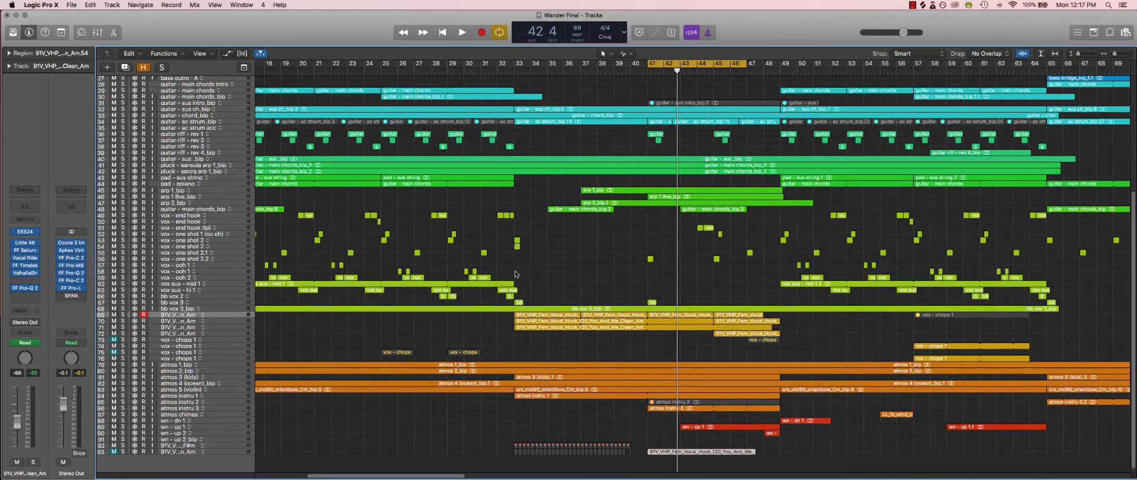
Audition the cycled section with vocal tracks 69 to 71 soloed, ending with playback stopped and all solos cleared
key("space")
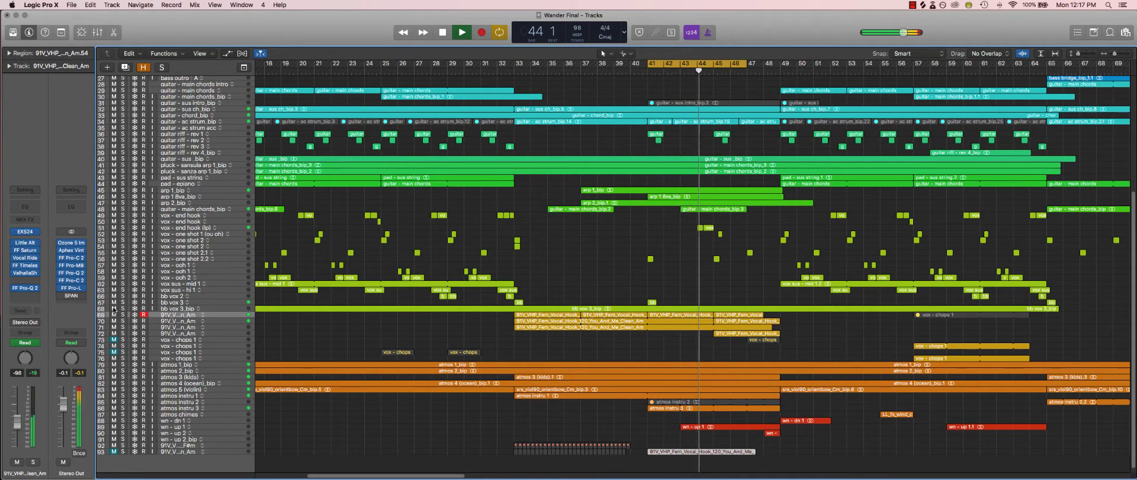
left_click_drag(123, 314, 124, 327)
key("space")
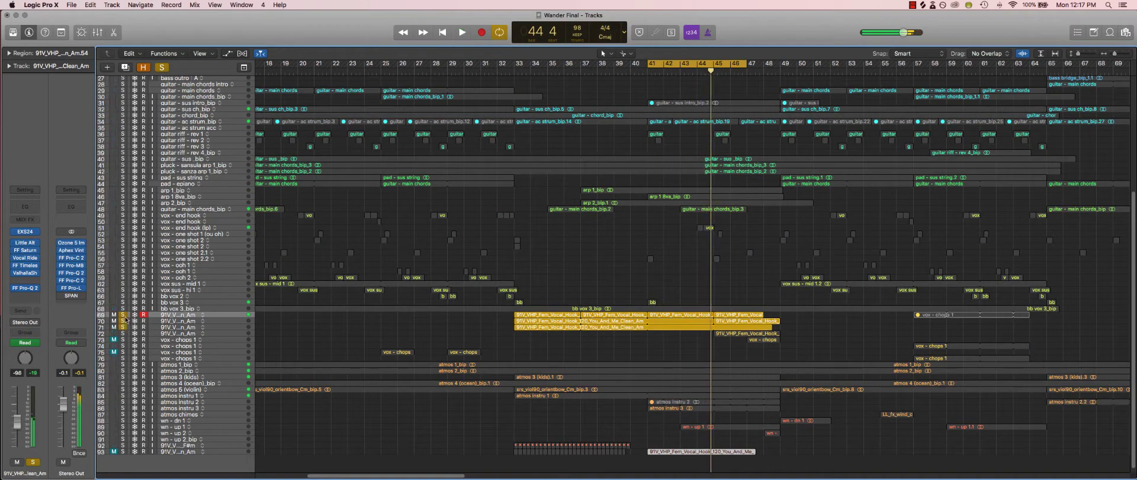
left_click(123, 327, "alt")
Unmute and solo track 93, the vocal hook track holding the long audio region at bar 41
key("super+Down")
key("super+Down")
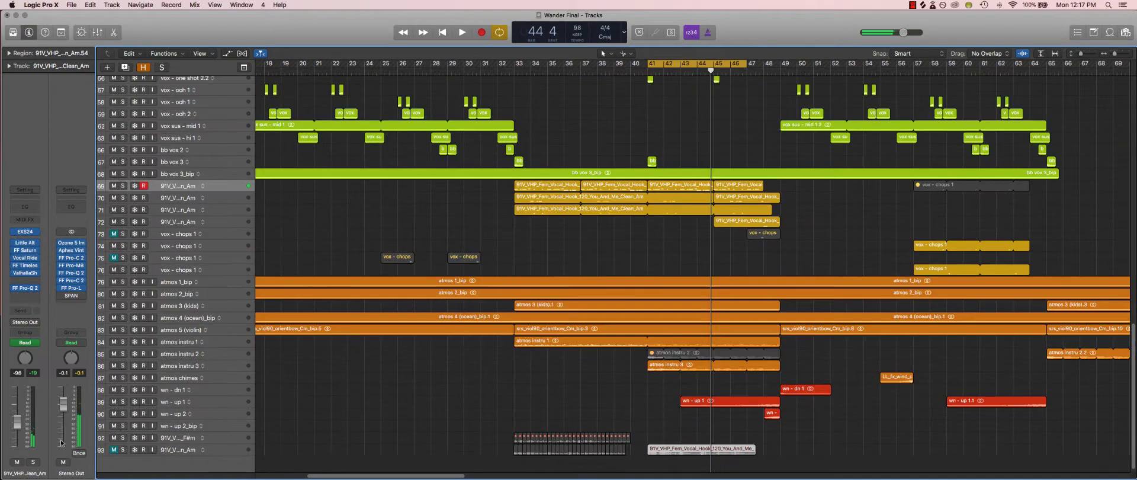
left_click(229, 450)
key("super+Down")
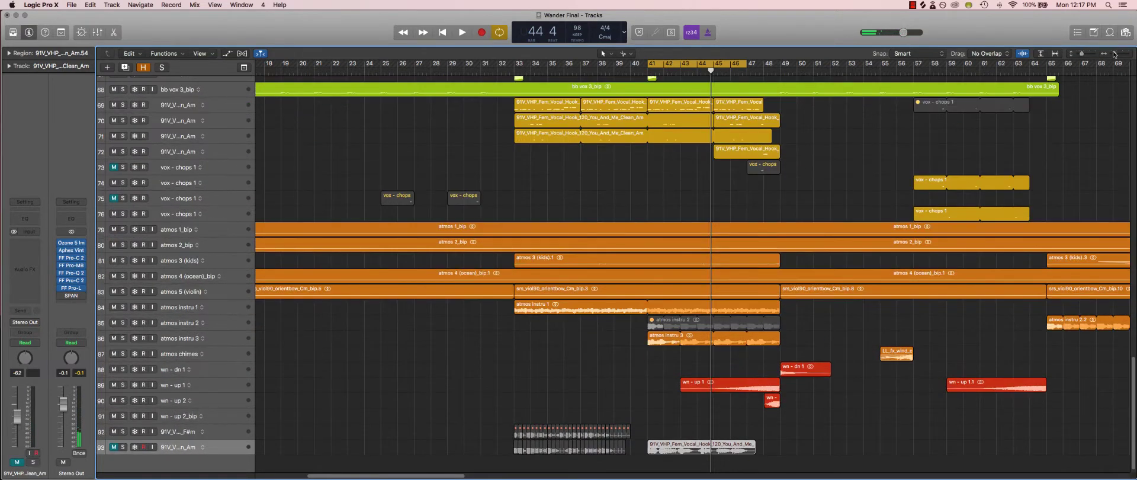
key("super+Right")
key("super+Up")
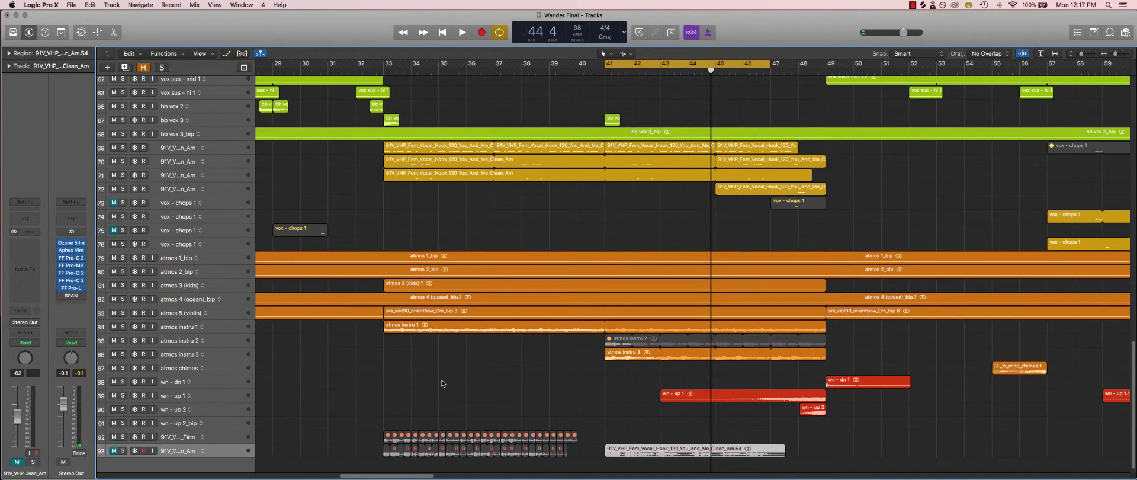
left_click(120, 451)
left_click(122, 451)
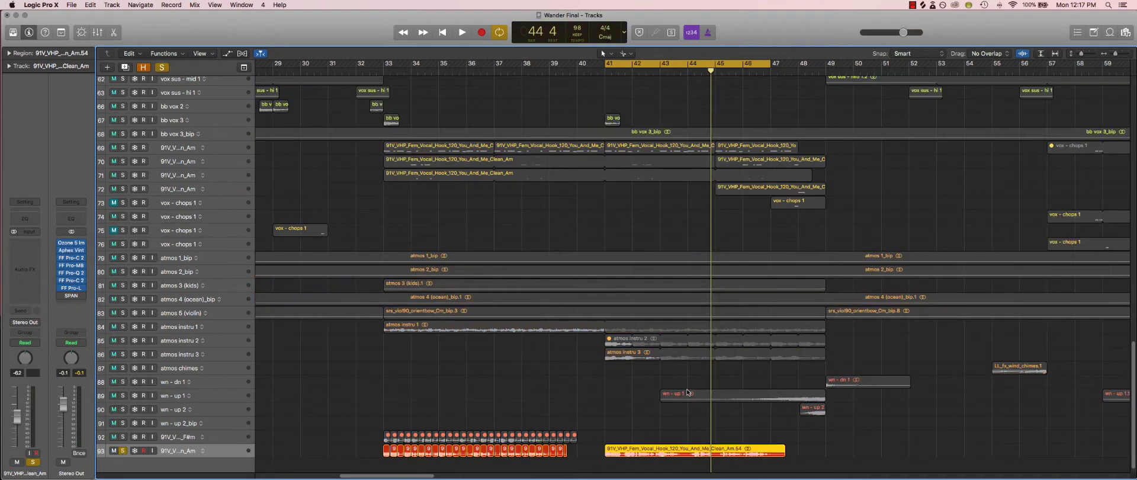
Play the soloed vocal hook region from bar 41 to hear it alone, and stop playback
key("super+Down")
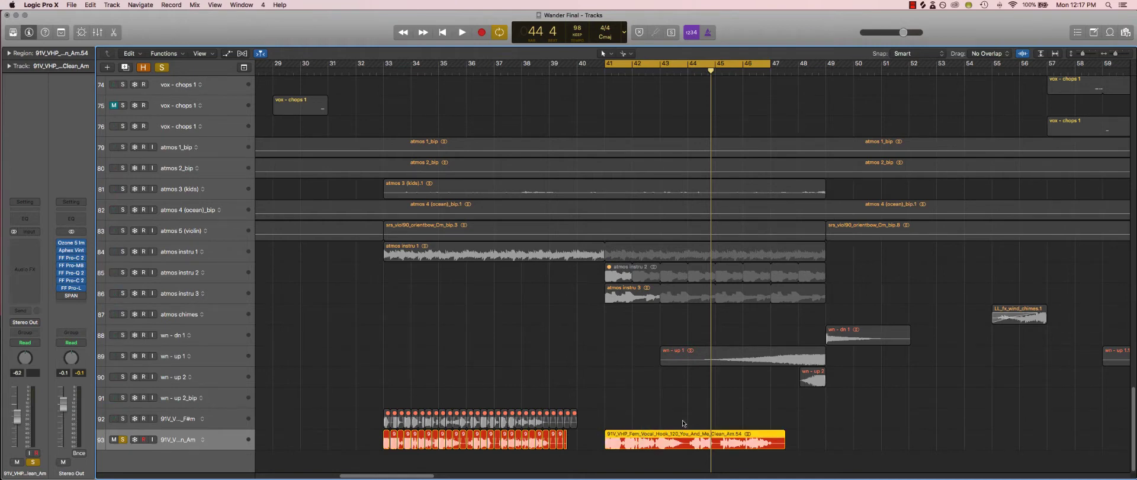
key("space")
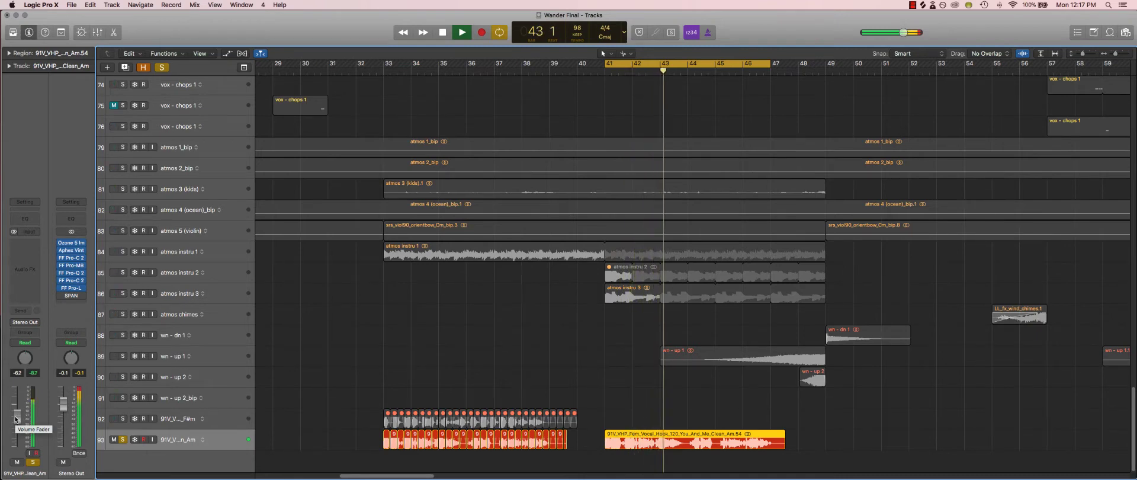
key("space")
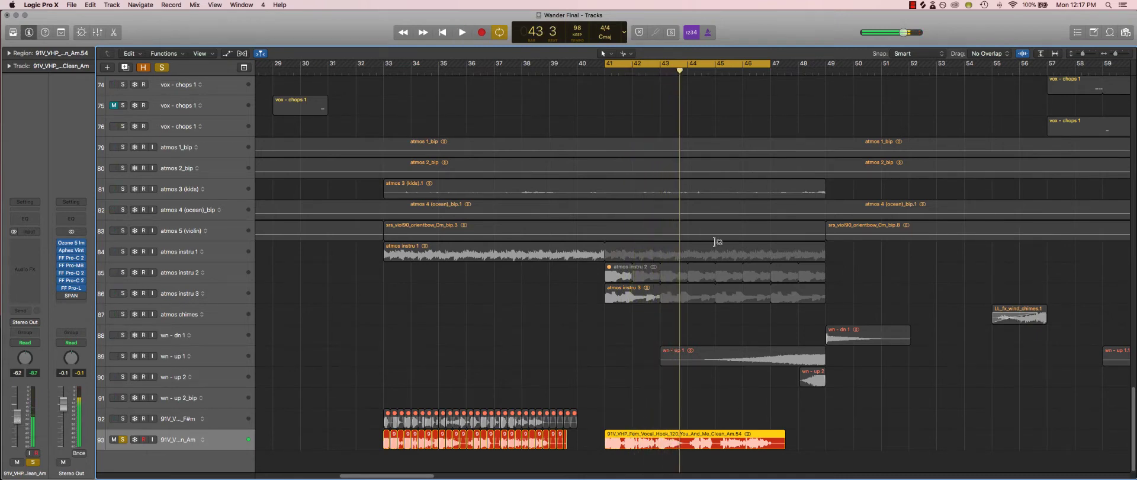
Disable cycle mode and split the vocal hook region at bar 41 on track 93 into equal one-beat slices along its whole length
key("c")
left_click(873, 347)
key("super+Up")
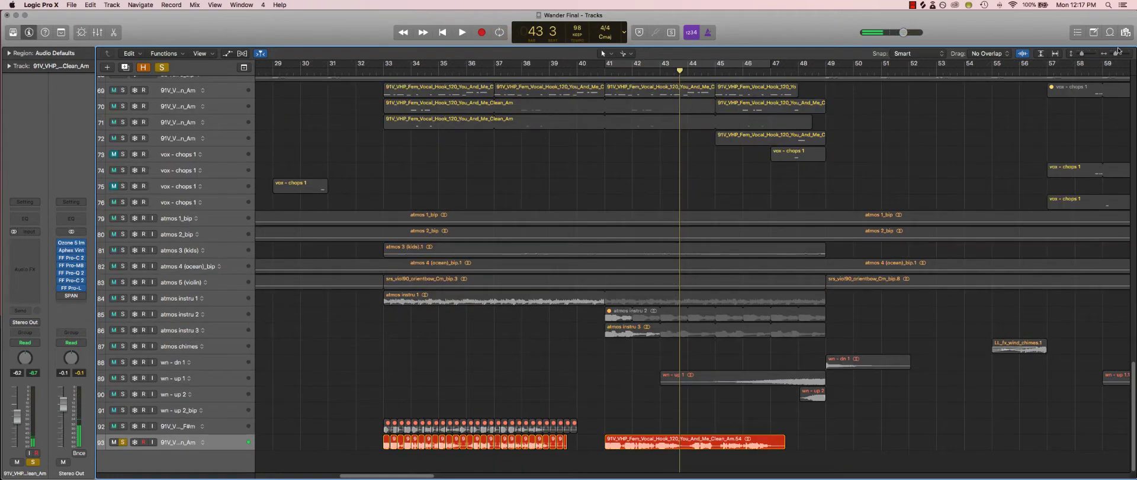
key("super+Right")
key("super+Down")
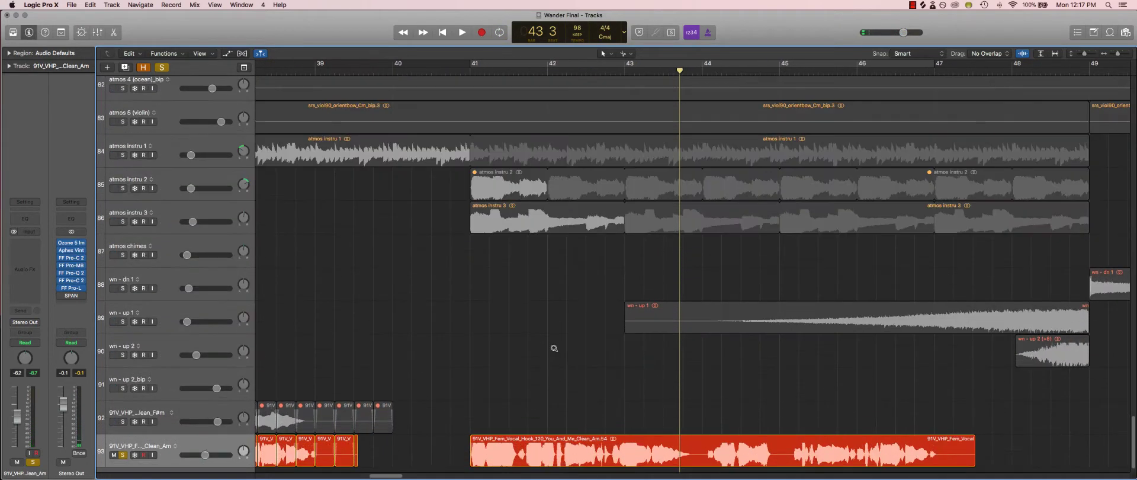
key("super+Right")
scroll(349, 434, "down", 1)
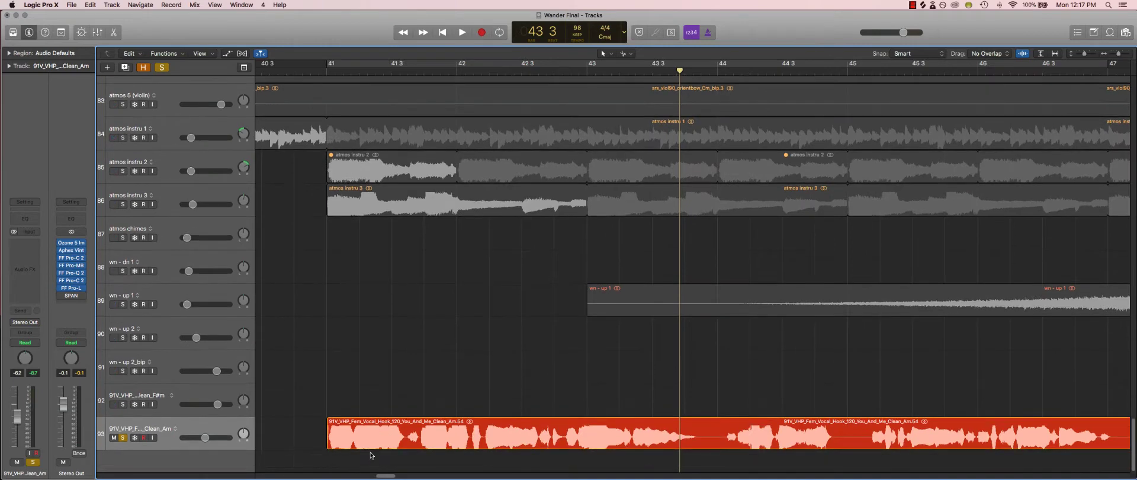
left_click(346, 430)
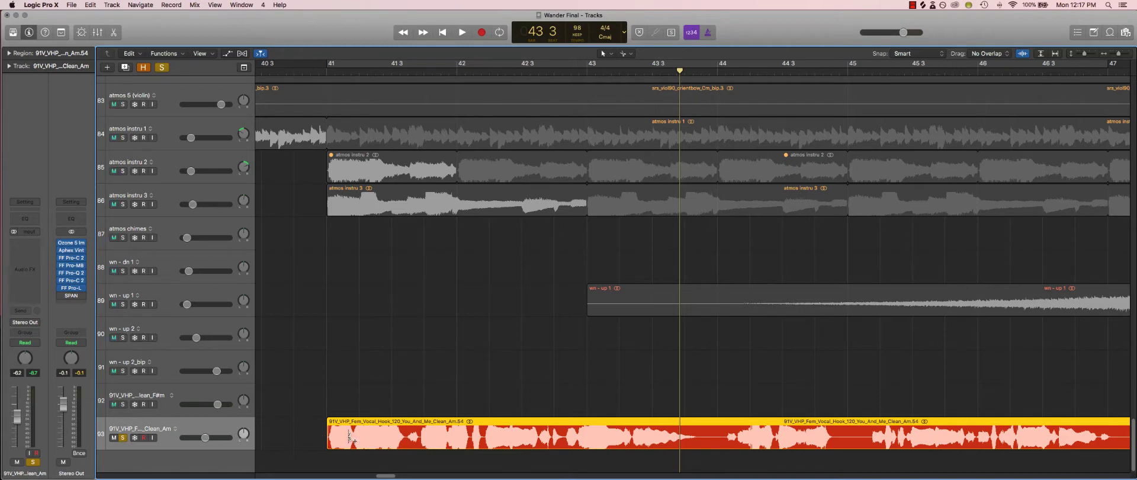
left_click_drag(351, 437, 358, 437)
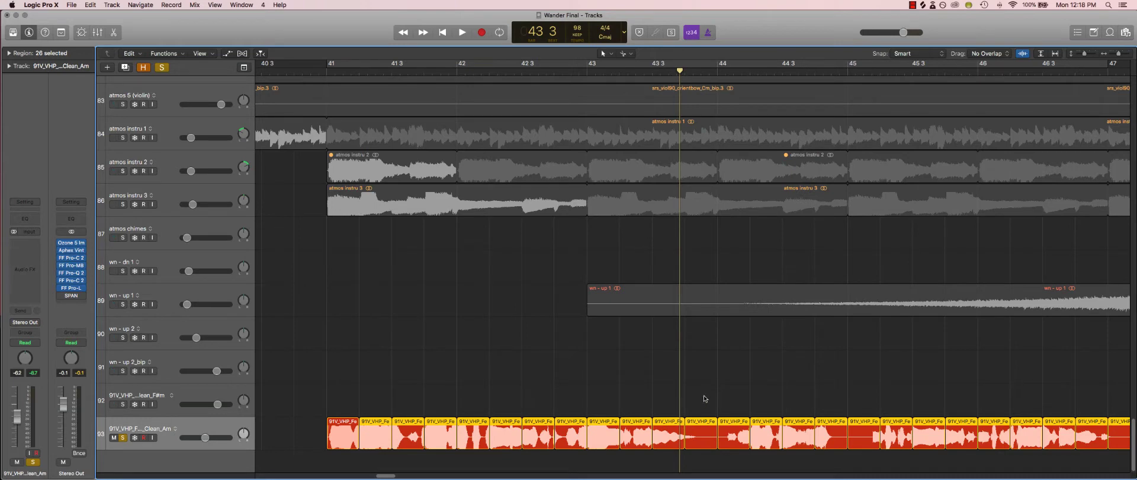
left_click(718, 403)
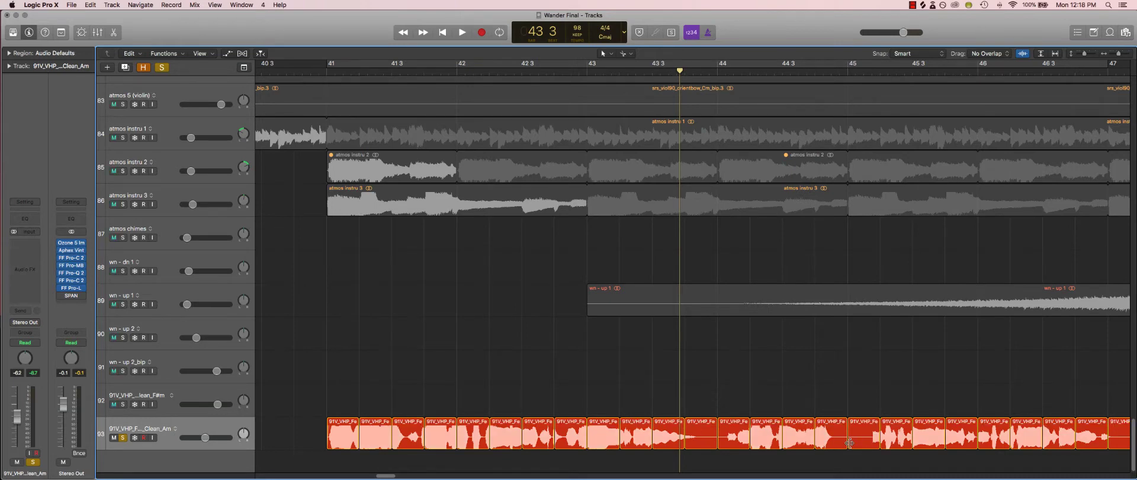
Try to trim the start of the slice at bar 45 on track 93
left_click(861, 442)
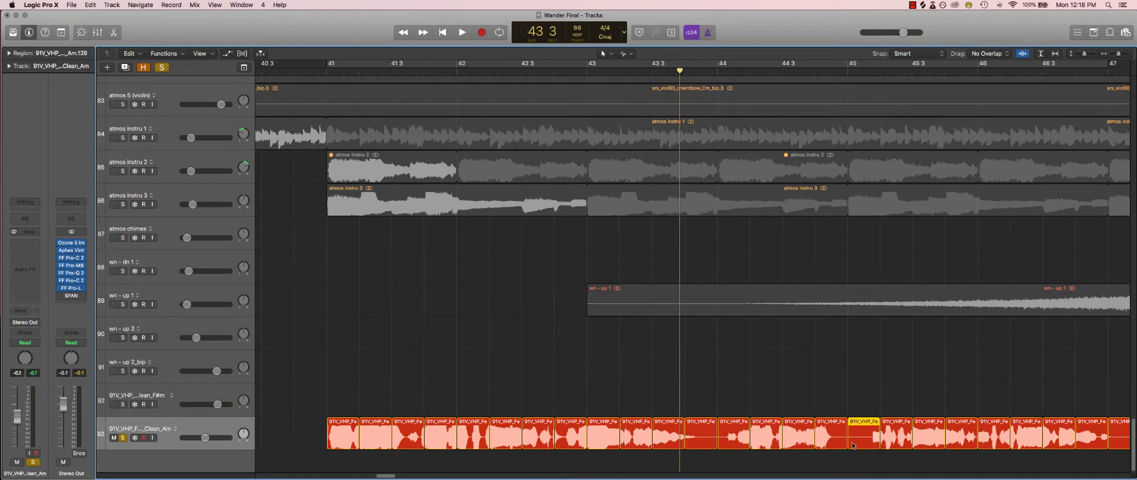
mouse_move(848, 444)
left_mouse_down()
mouse_move(872, 448)
mouse_move(849, 448)
left_mouse_up()
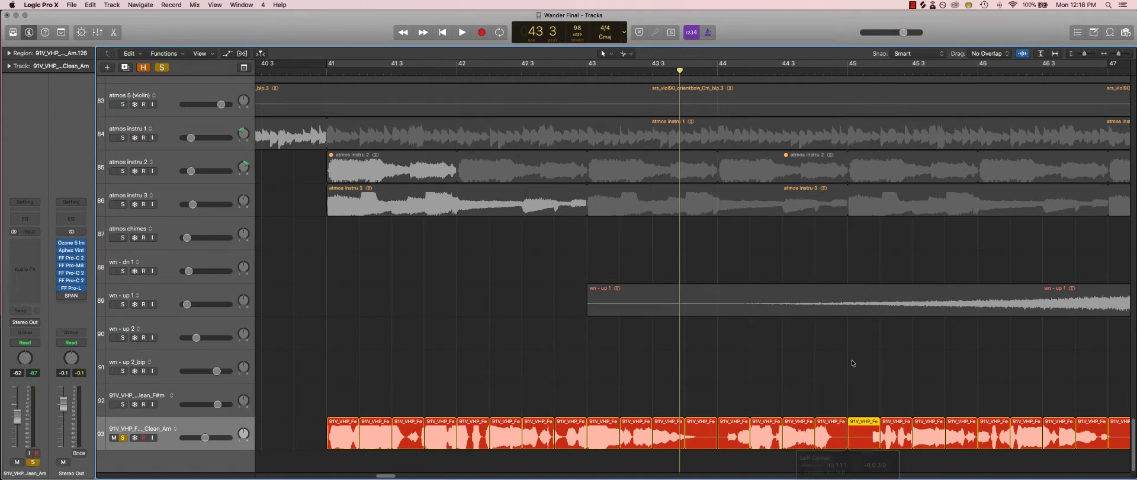
left_click(885, 392)
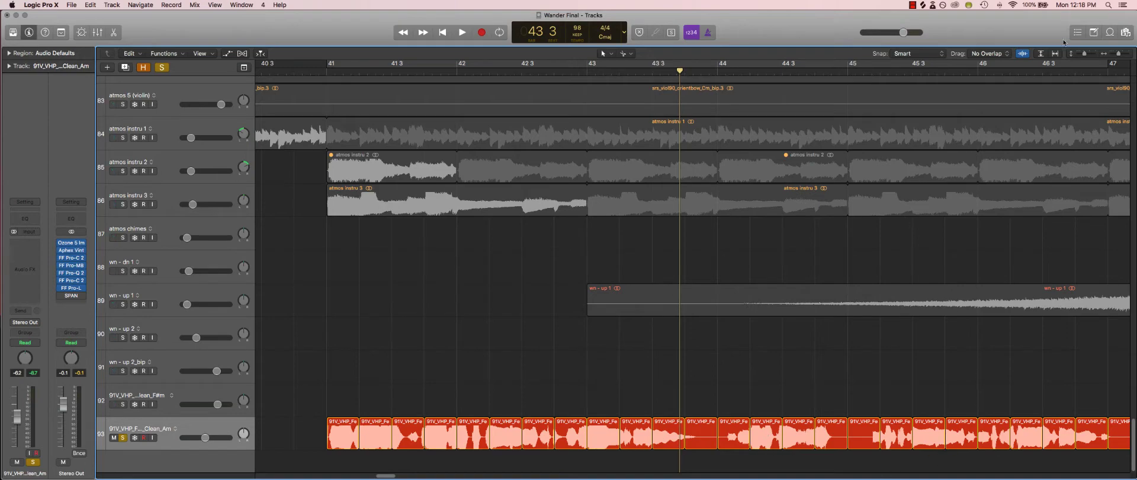
Select all vocal slices from bar 33 to past bar 39 on track 93 and show their region parameters
left_click_drag(1119, 54, 1082, 54)
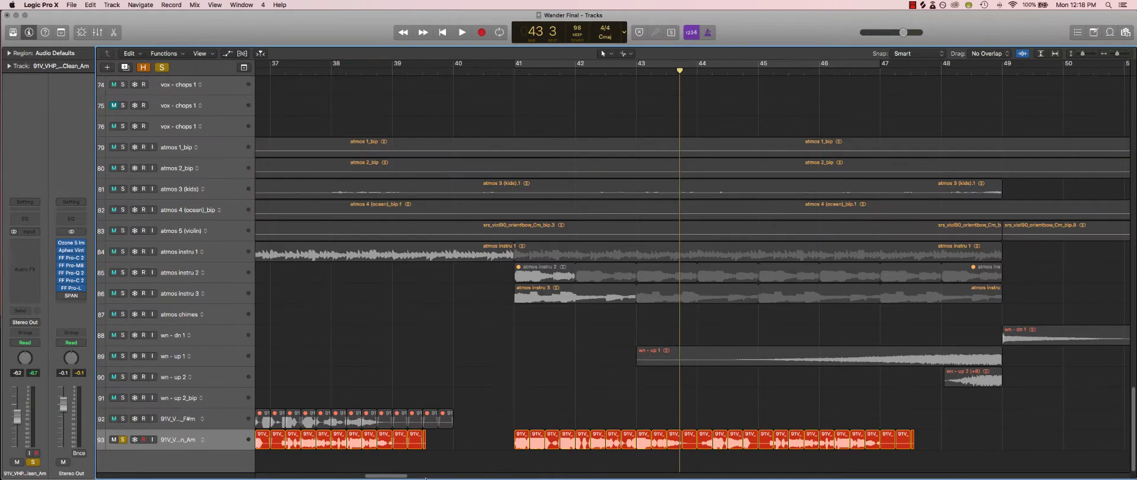
left_click_drag(388, 476, 368, 475)
key("super+Down")
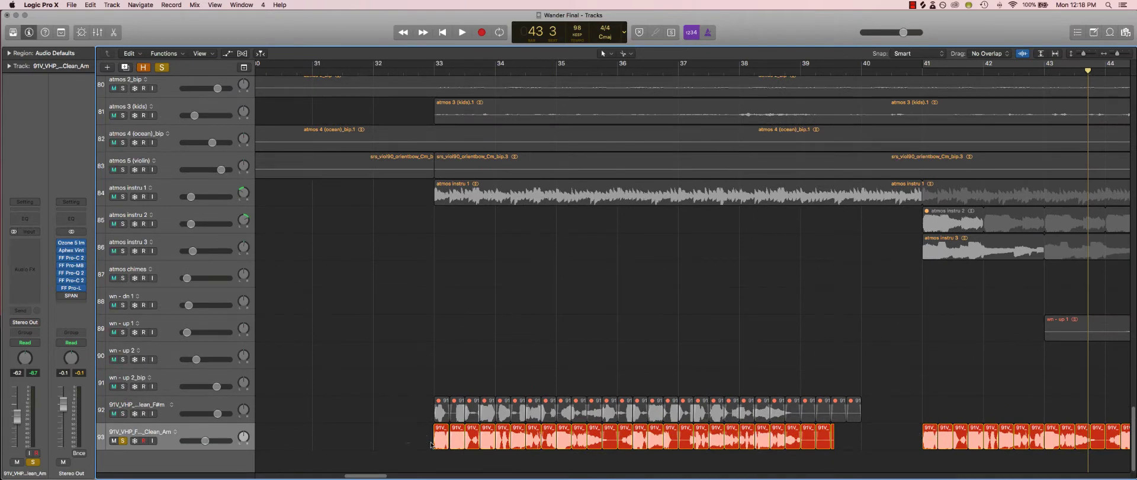
left_click_drag(427, 438, 835, 438)
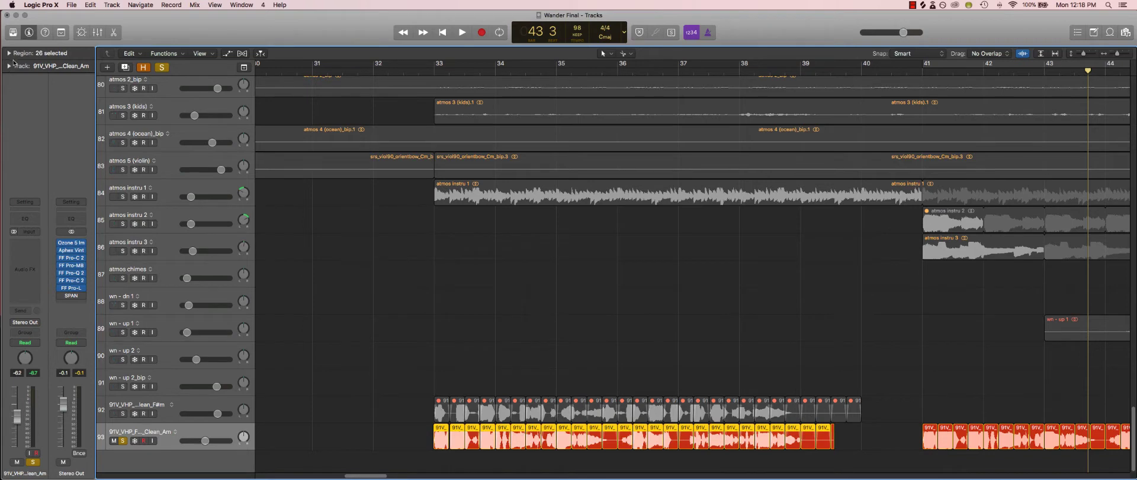
left_click(9, 54)
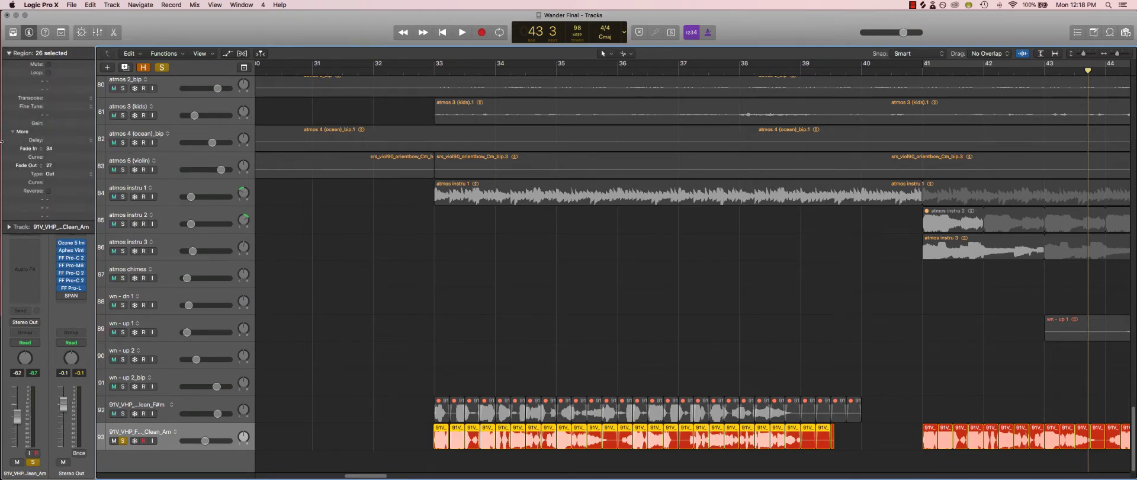
Select only the first slice at bar 33 on track 93 and loop playback from 33 to just past 33 3
left_click_drag(1118, 54, 1120, 54)
left_click_drag(1084, 54, 1121, 54)
scroll(782, 243, "down", 1)
left_click(688, 456)
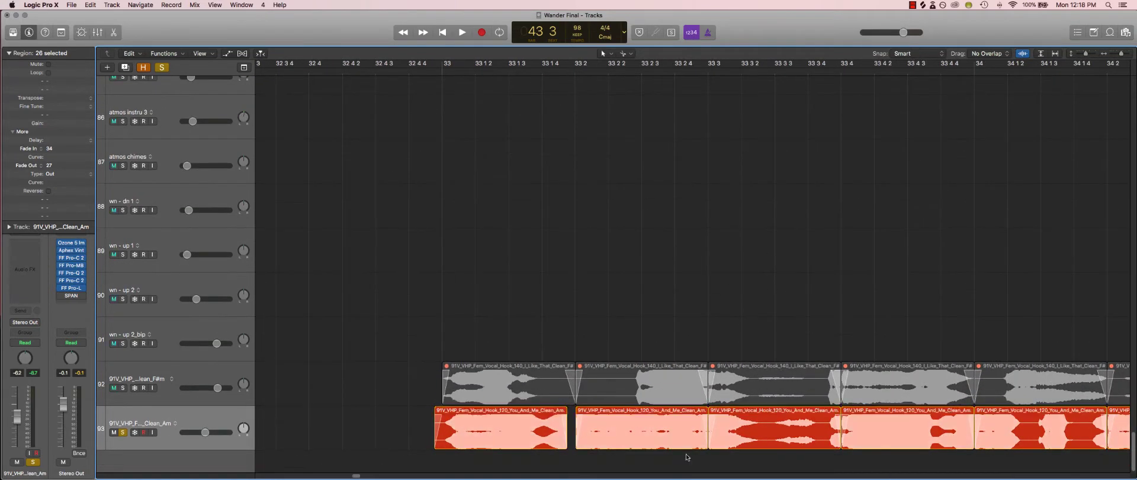
left_click(651, 435)
left_click(533, 437)
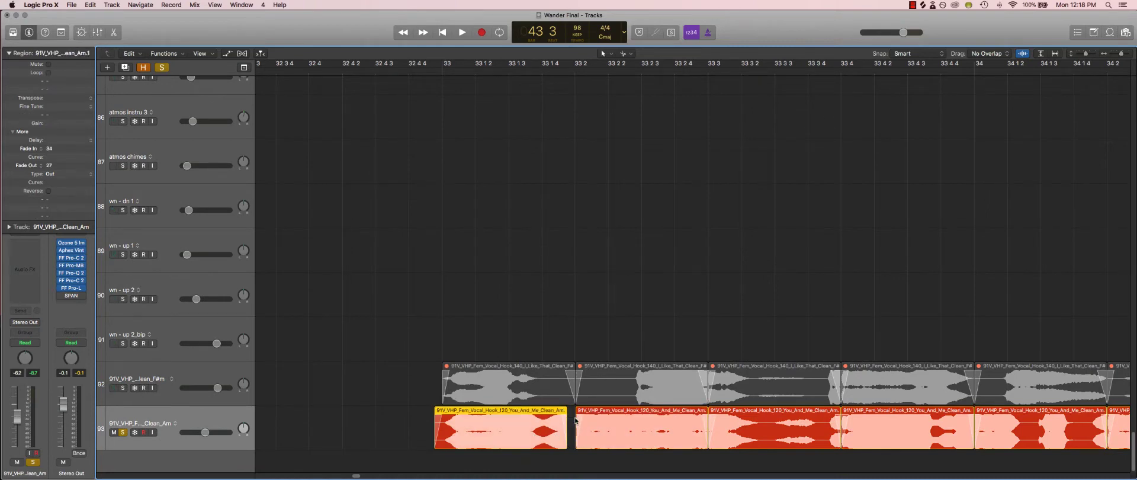
key("cmd+Down")
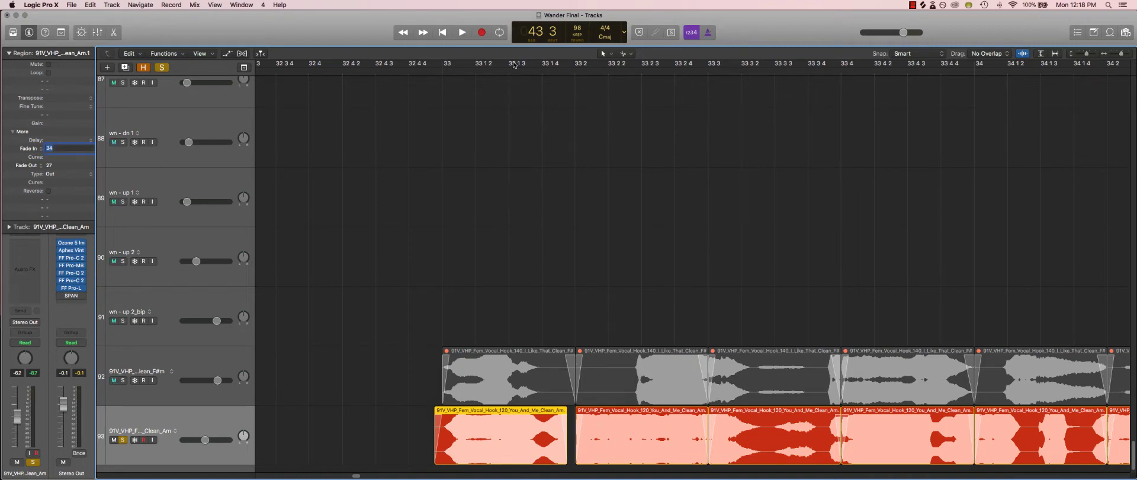
left_click_drag(443, 63, 740, 63)
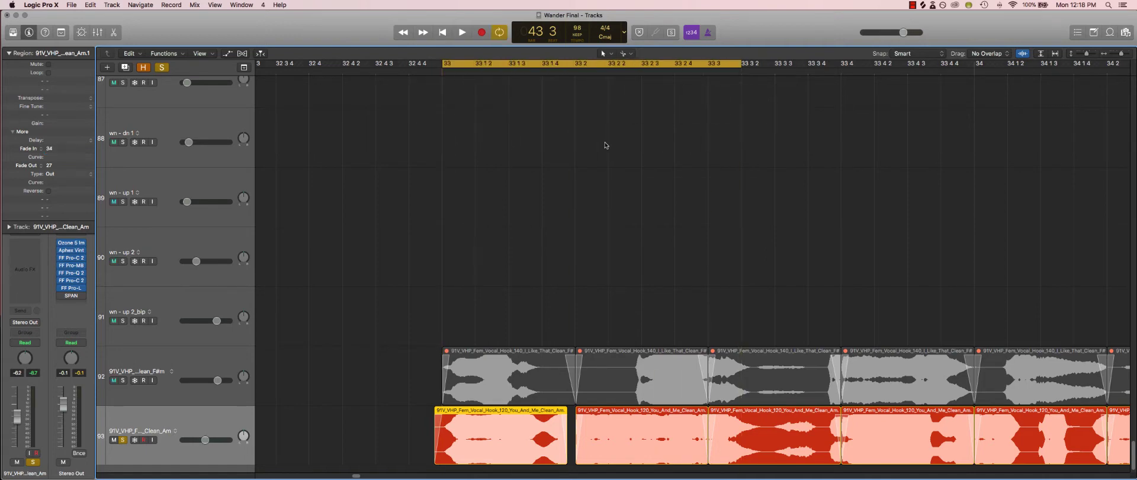
key("space")
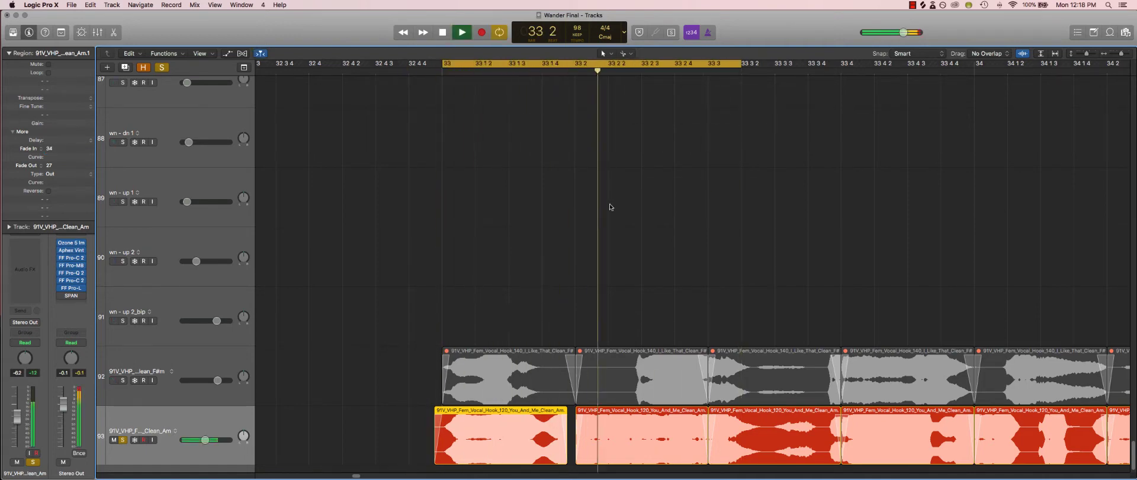
Set the first slice's Fade Out and the second slice's Fade In to 0, and play the transition between them
double_click(69, 168)
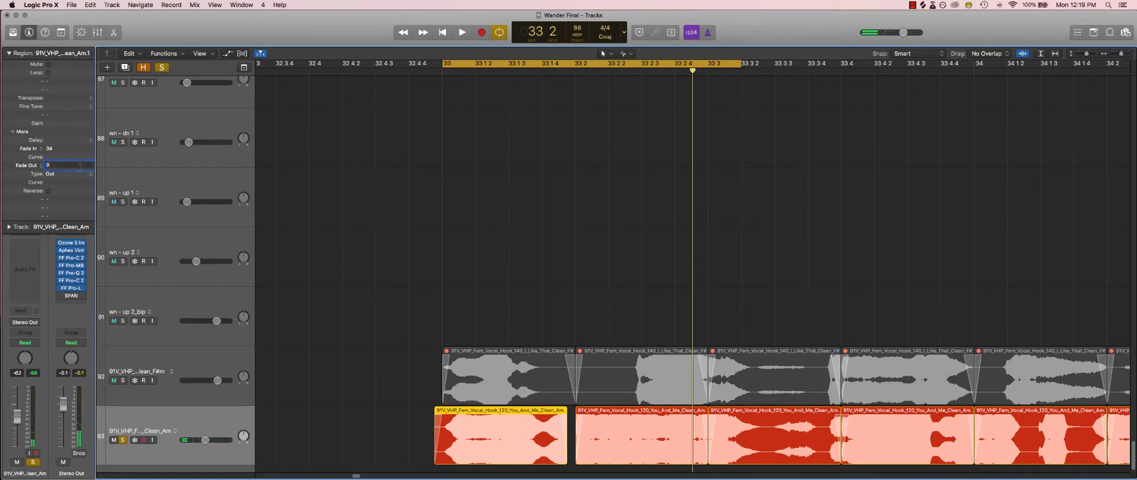
type("0")
key("Return")
key("Right")
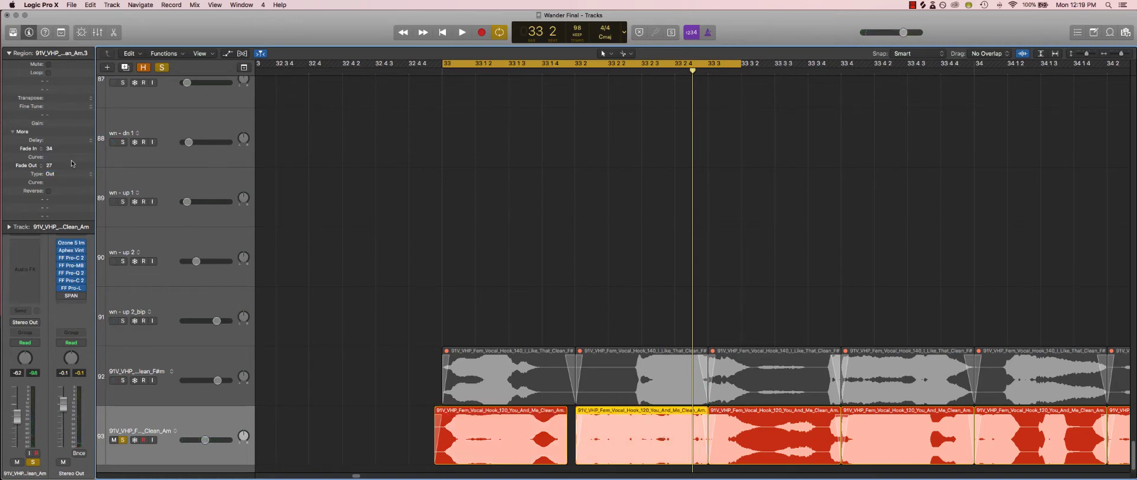
double_click(74, 150)
type("0")
key("Return")
key("space")
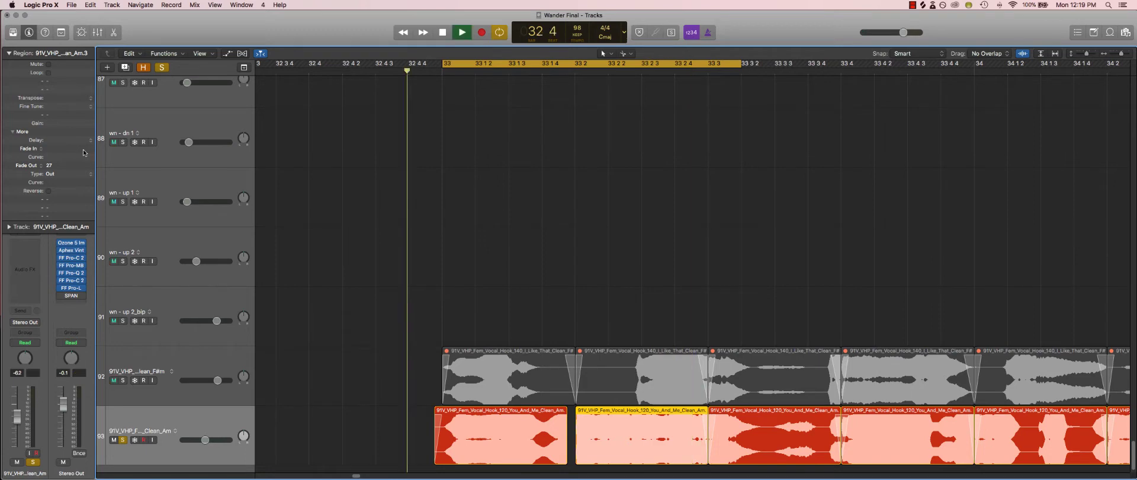
key("space")
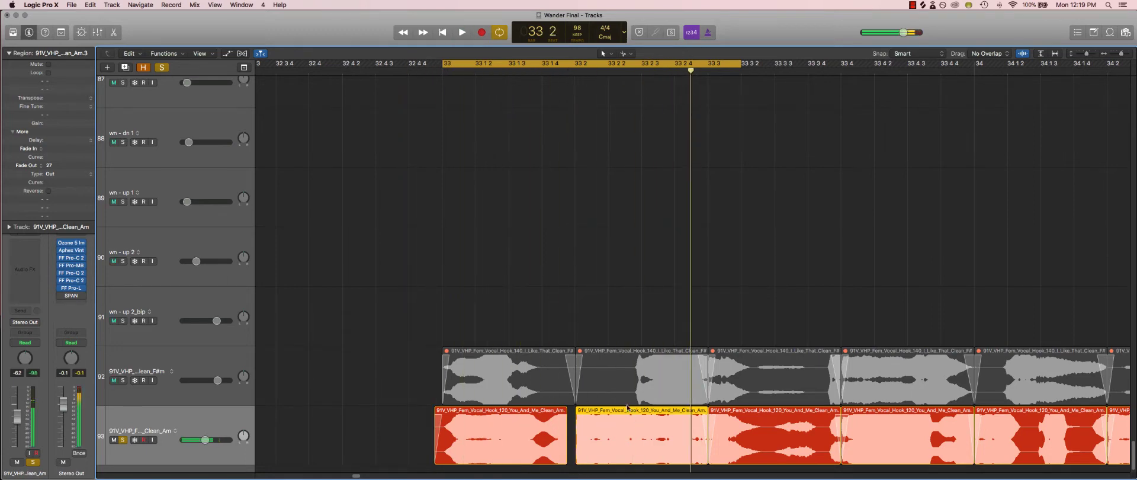
Undo the fade changes on the first two slices and reselect the first slice at bar 33
key("super+Up")
left_click(525, 451)
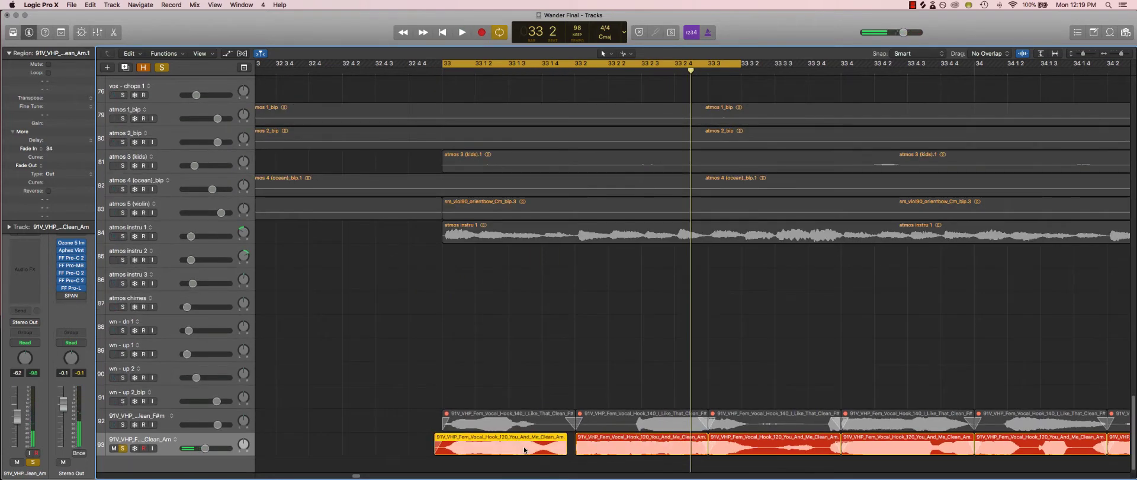
left_click(541, 314)
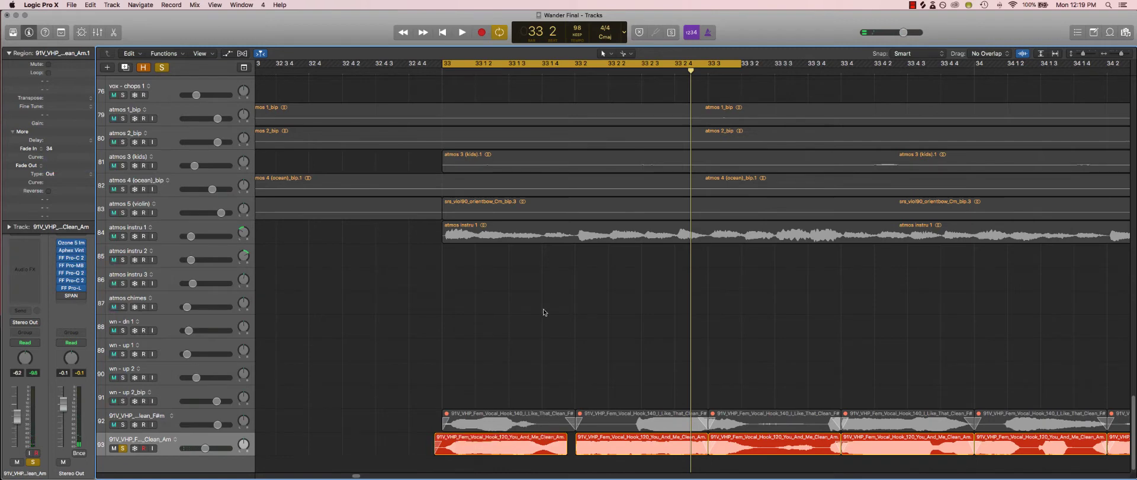
key("Right")
key("Left")
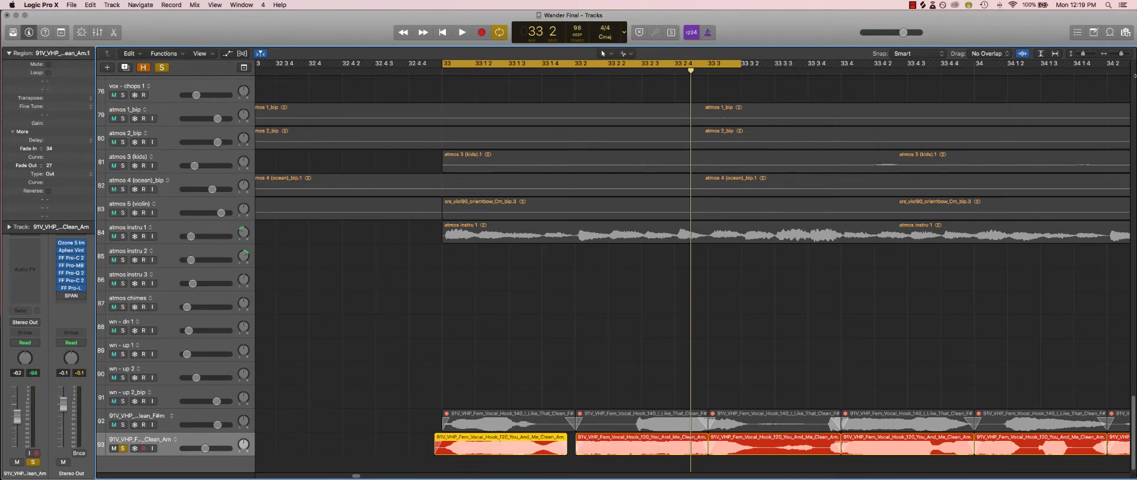
key("super+Left")
key("super+Up")
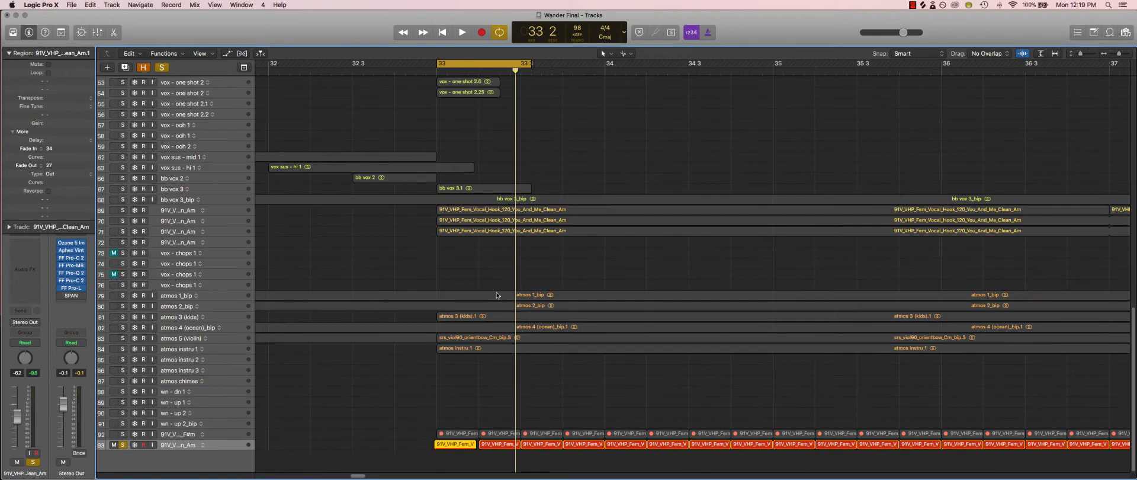
Turn off cycle playback and collapse the region parameters to reveal more of the track's channel strip
key("super+Up")
key("c")
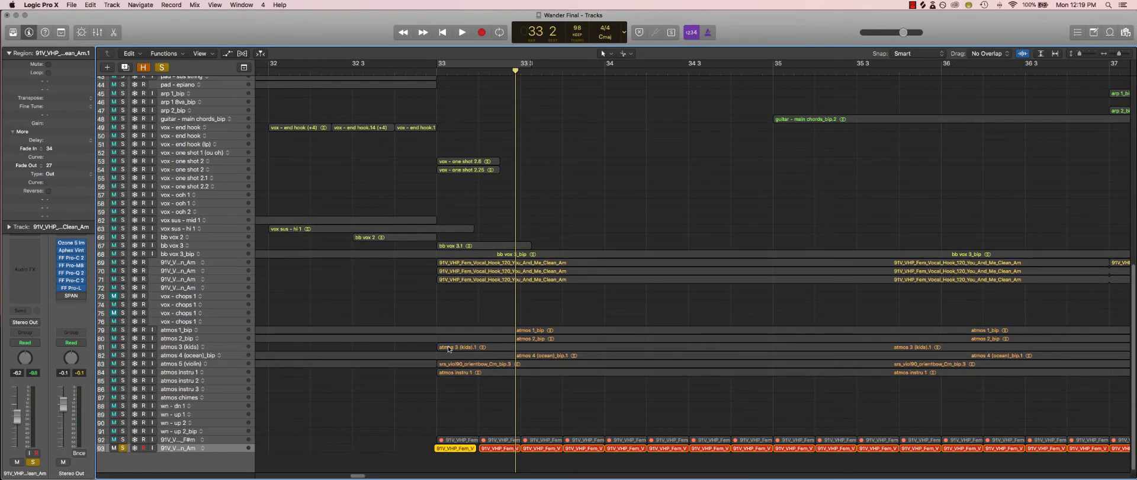
left_click(8, 53)
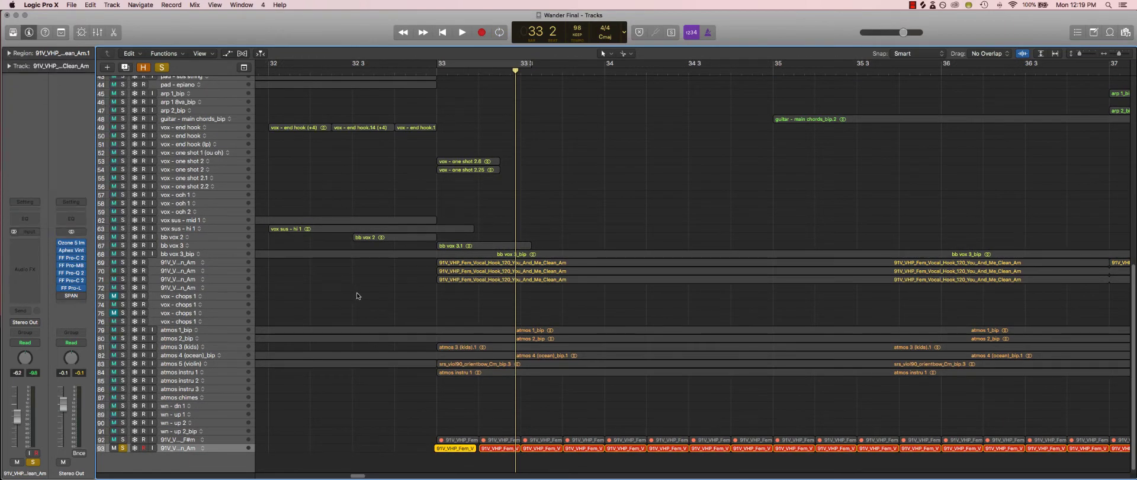
Bring up the conversion of all slices on track 93 to a new sampler track, then cancel it
left_click(204, 449)
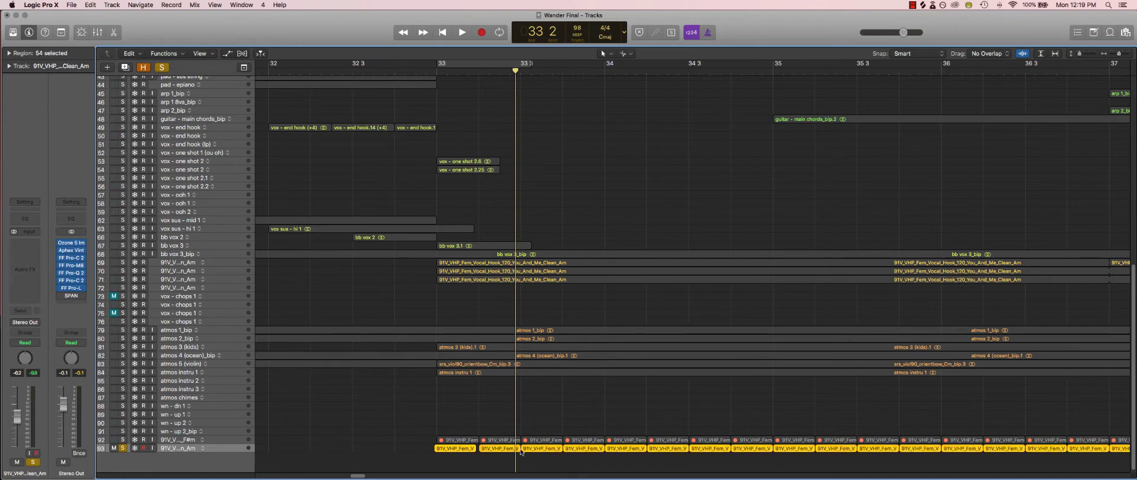
key("ctrl+e")
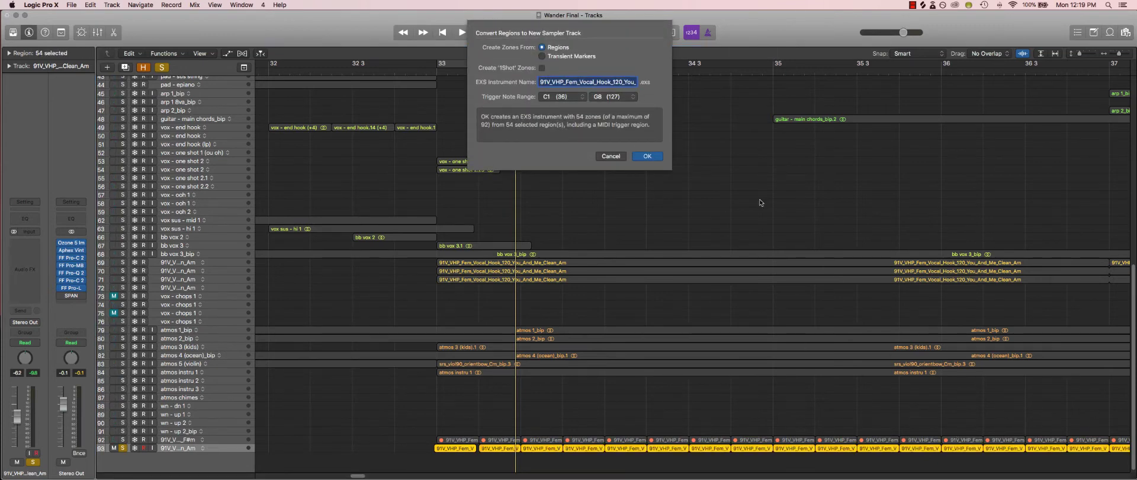
left_click(600, 156)
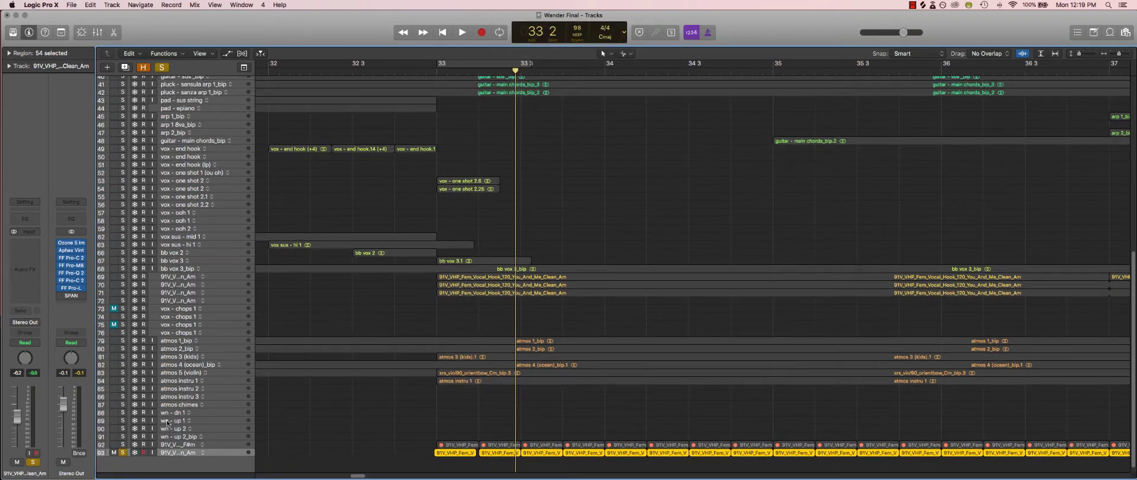
With track 93 unsoloed, review the sample zones of track 69's EXS24 instrument and nudge up its ENV 2 attack
left_click(123, 452)
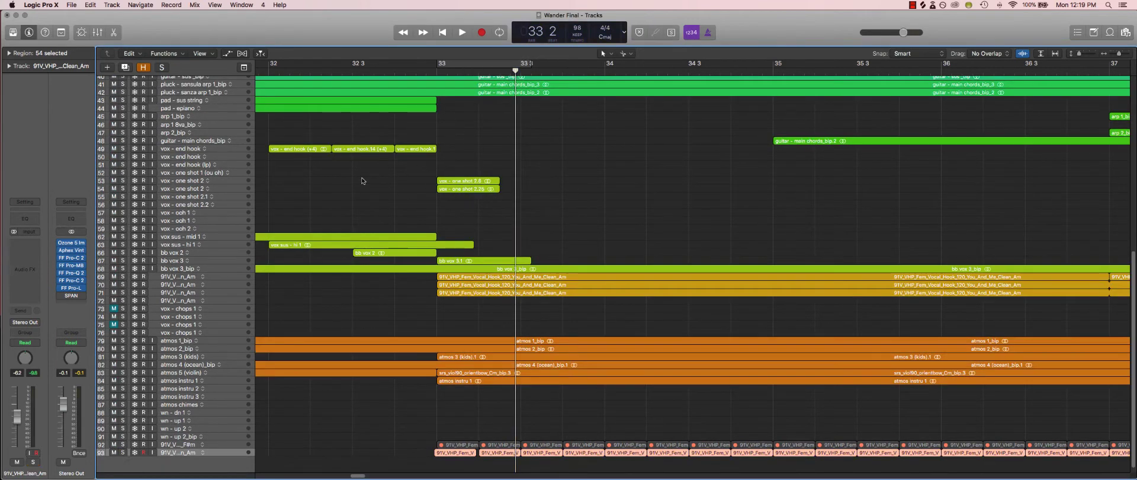
left_click(229, 274)
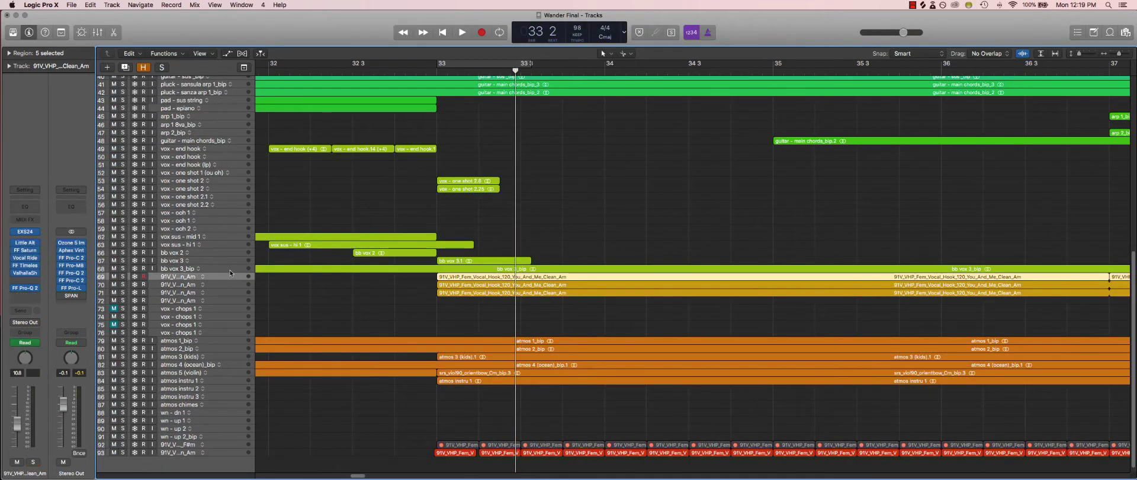
left_click(25, 231)
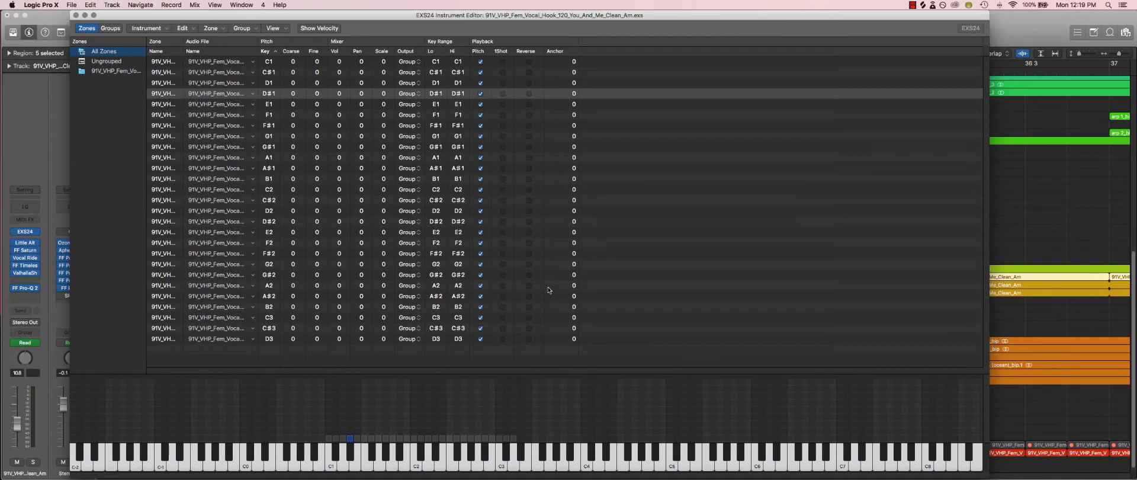
left_click(75, 14)
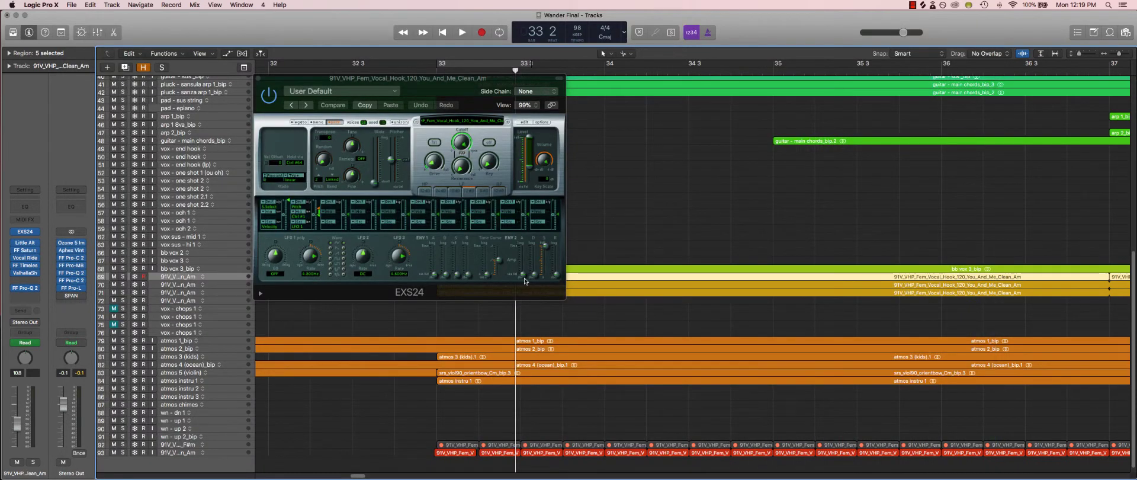
left_click_drag(523, 275, 523, 270)
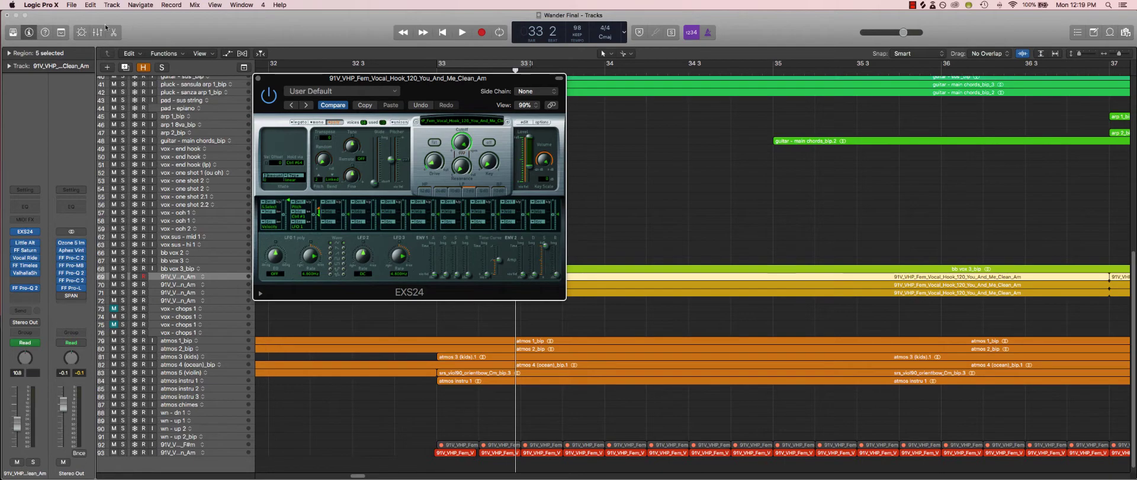
left_click(257, 77)
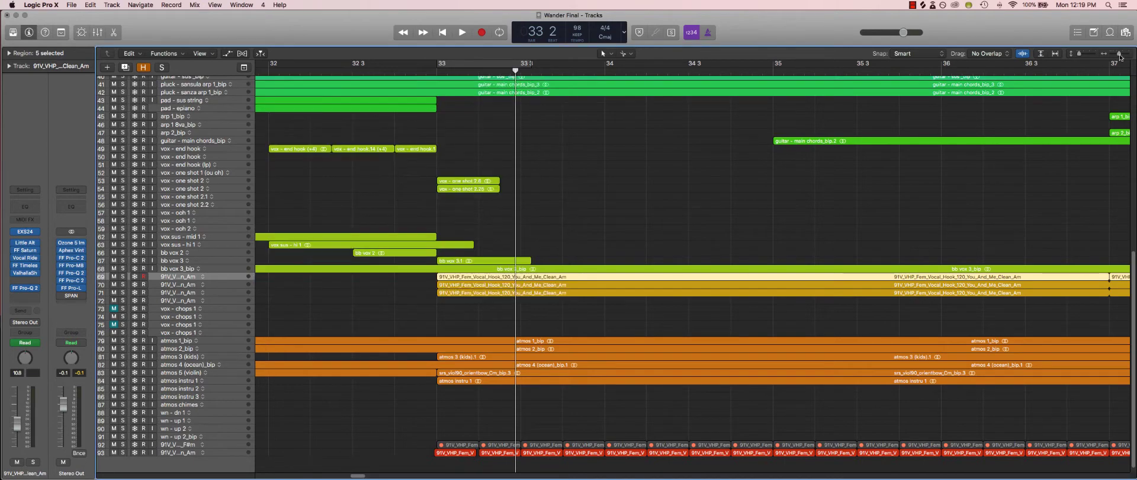
Set the cycle range from bar 41 to bar 45
left_click_drag(1120, 54, 1117, 54)
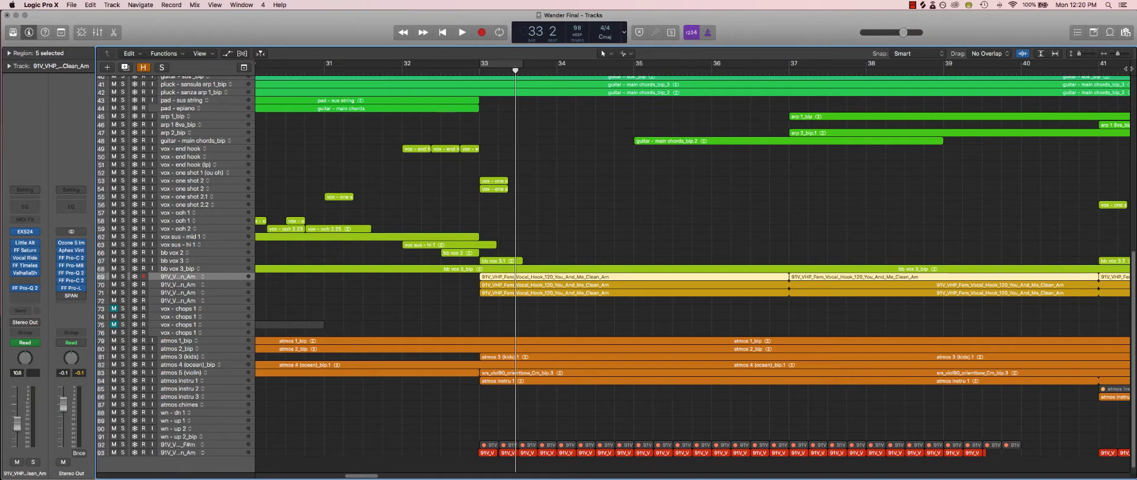
key("super+Left")
key("super+Left")
key("super+Left")
key("super+Left")
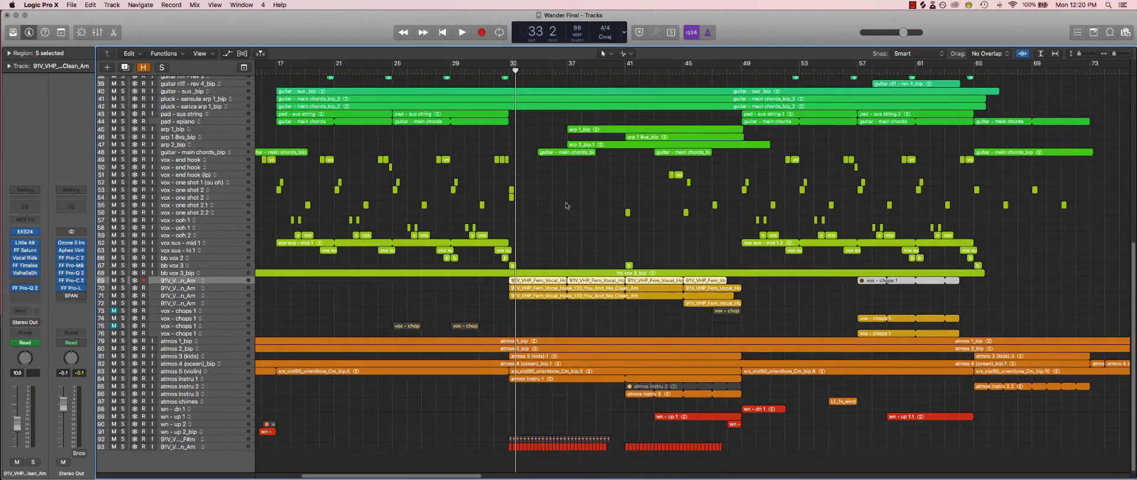
key("super+Up")
left_click_drag(626, 64, 682, 63)
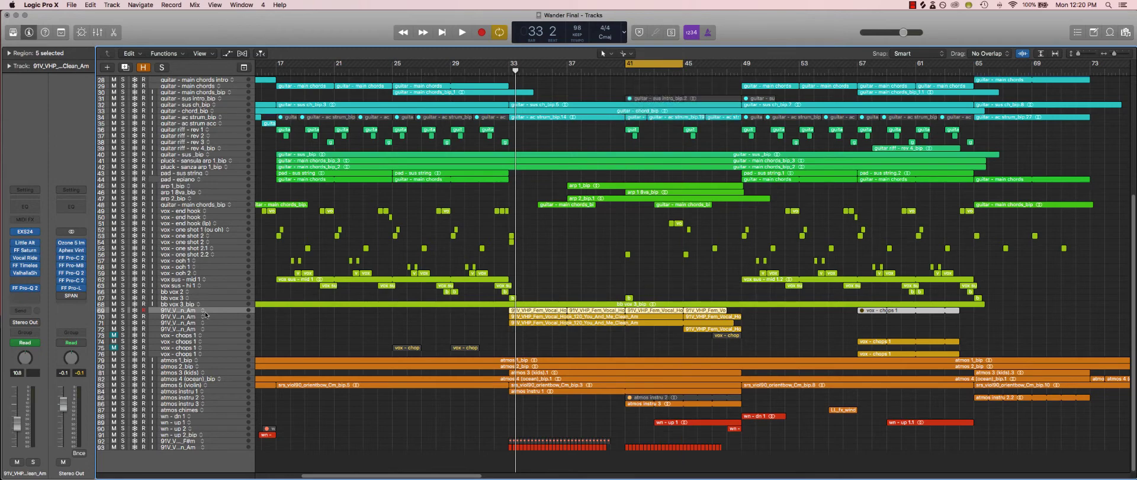
Open Musical Typing and audition the first vocal slices on track 69 from the start of the cycle range
key("super+Down")
key("super+k")
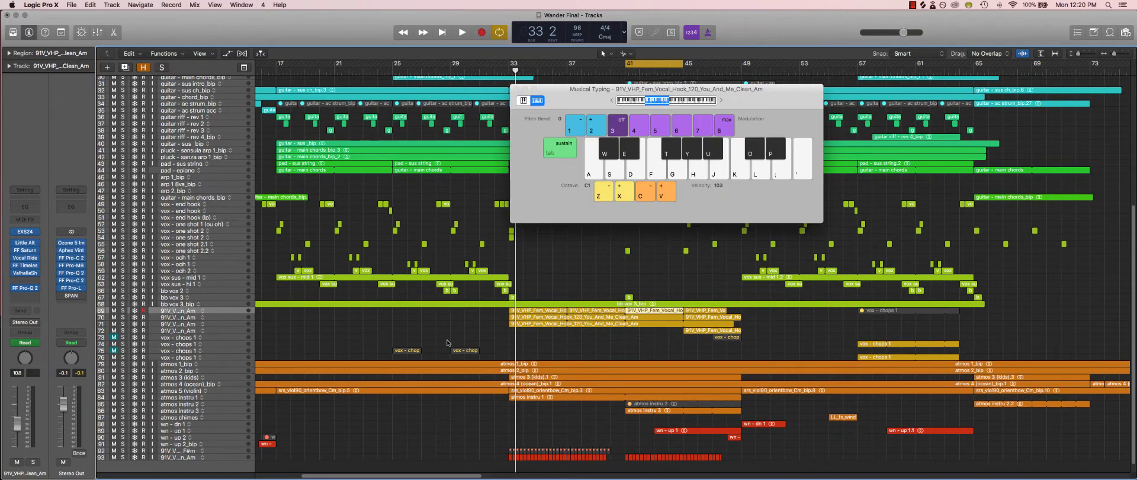
key("a")
key("s")
key("s")
key("Return")
key("a")
key("s")
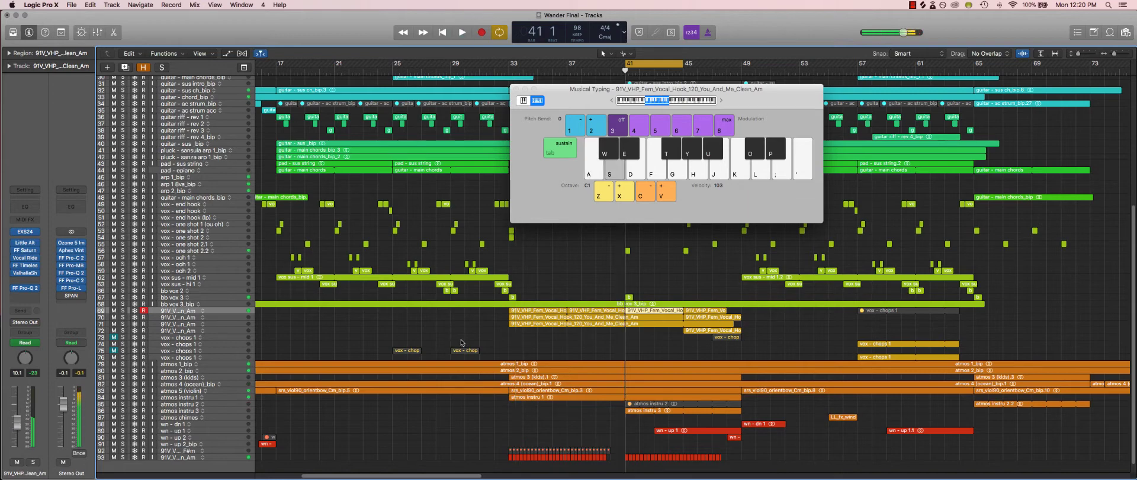
key("d")
key("f")
Mute track 93 and play more slices on track 69, stopping the recording that gets started
left_click(114, 458)
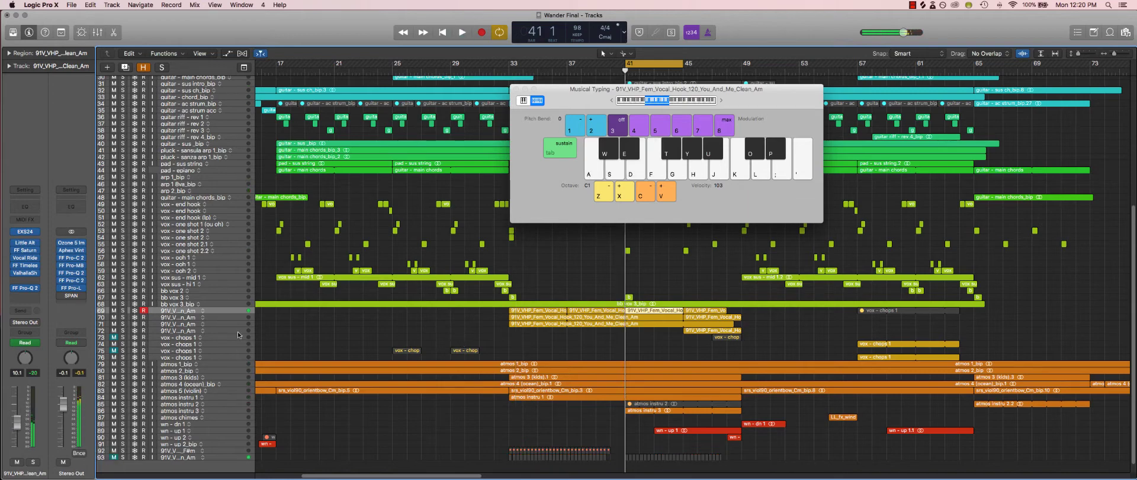
key("a")
key("g")
key("e")
key("r")
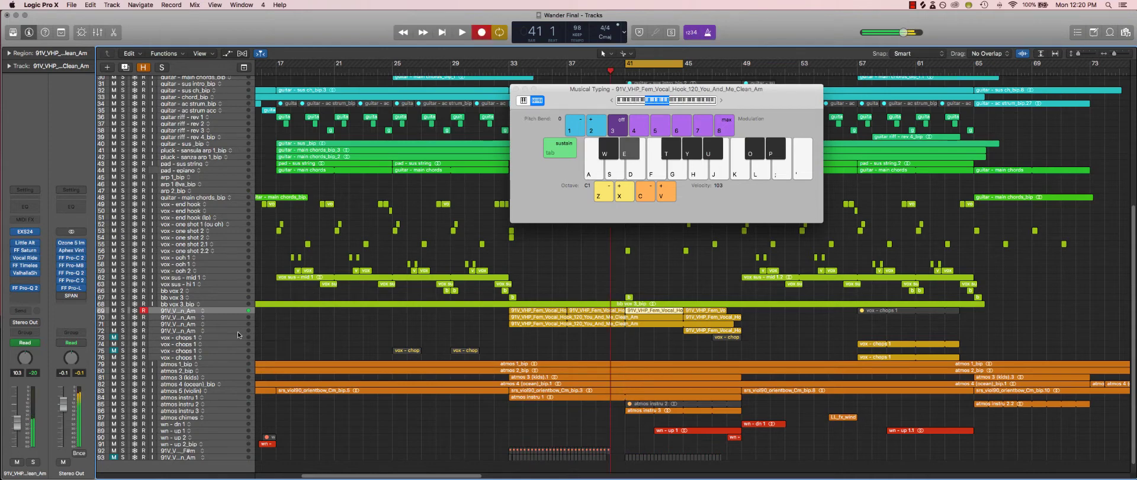
key("space")
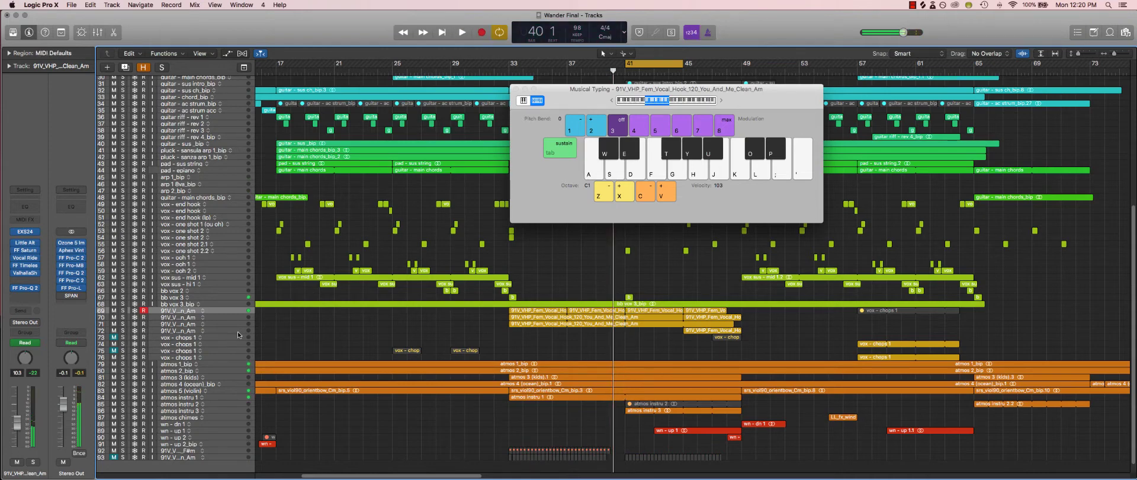
Audition further vocal slices on track 69, then close Musical Typing and show the inspector again
key("k")
key("g")
key("i")
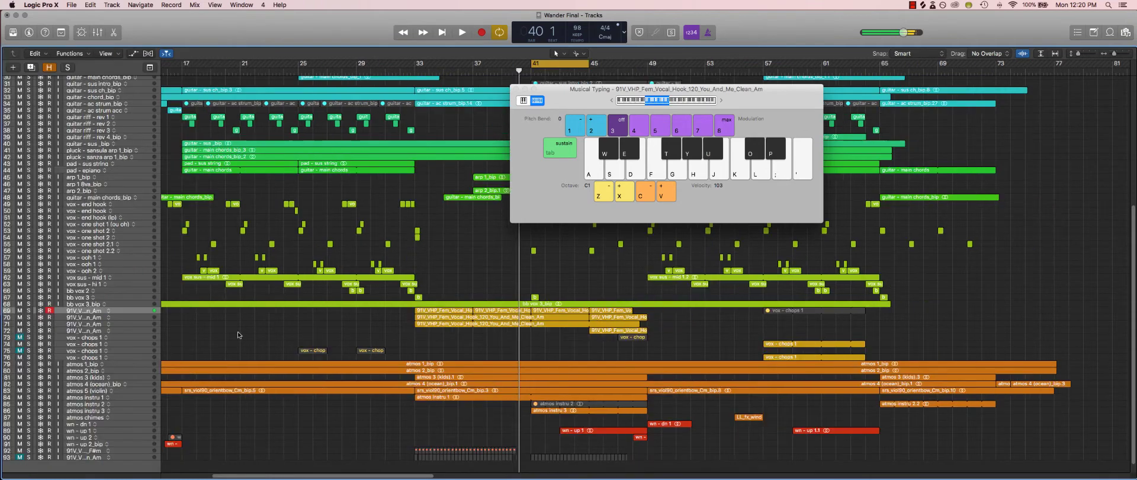
key("u")
key("y")
key("t")
key("g")
key("h")
key("super+k")
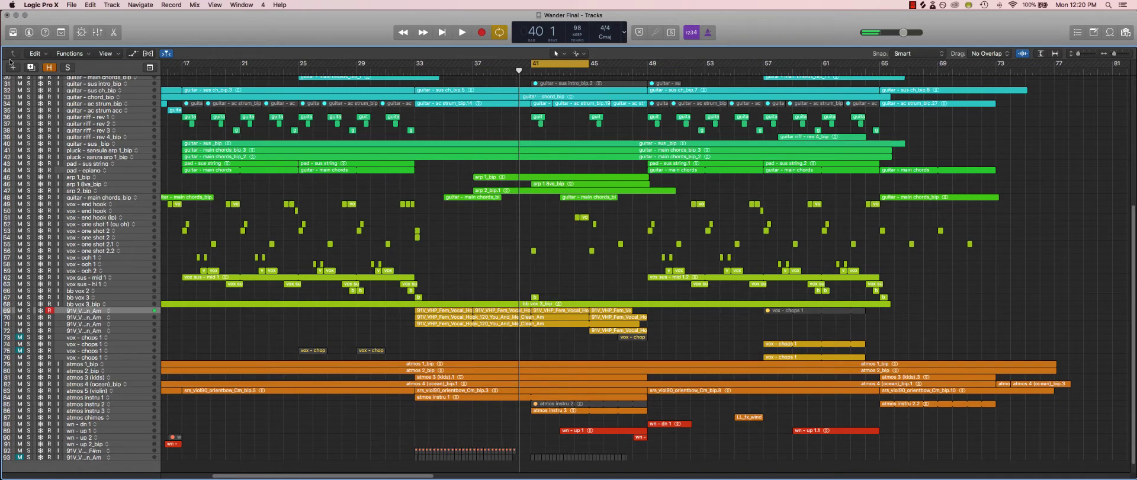
left_click(29, 32)
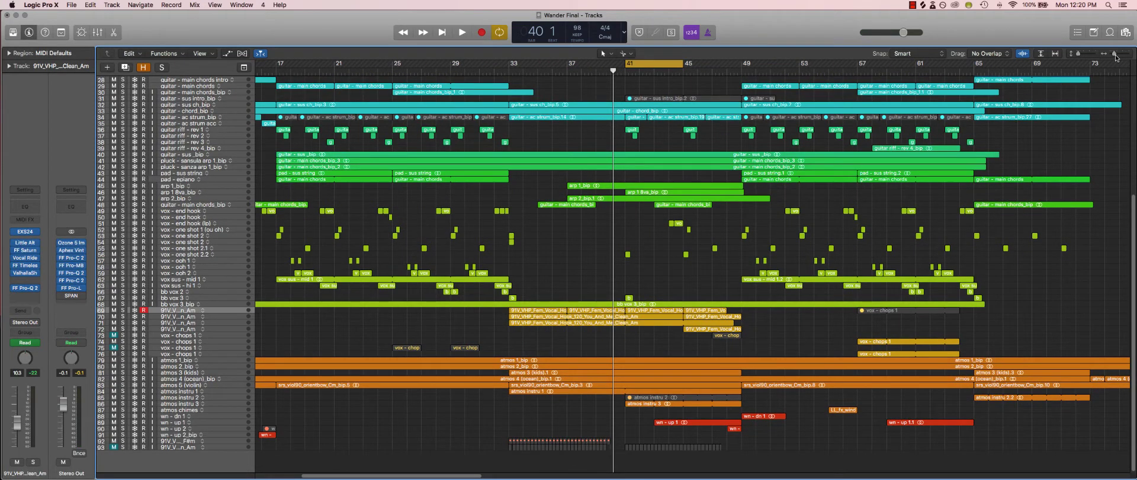
Open the EXS24 instrument on track 69 and make a small adjustment to its Tune setting
left_click_drag(1113, 53, 1117, 54)
key("super+Down")
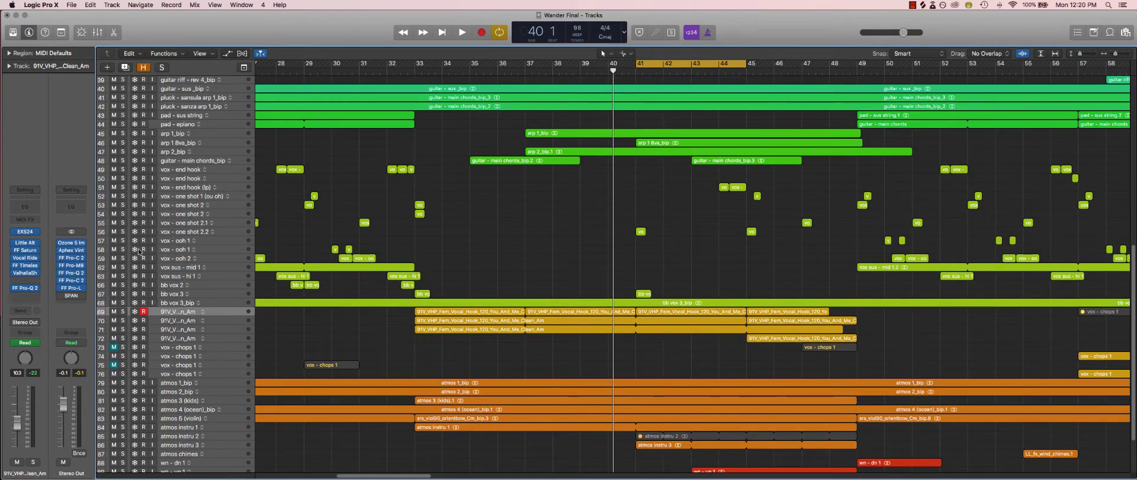
left_click(25, 231)
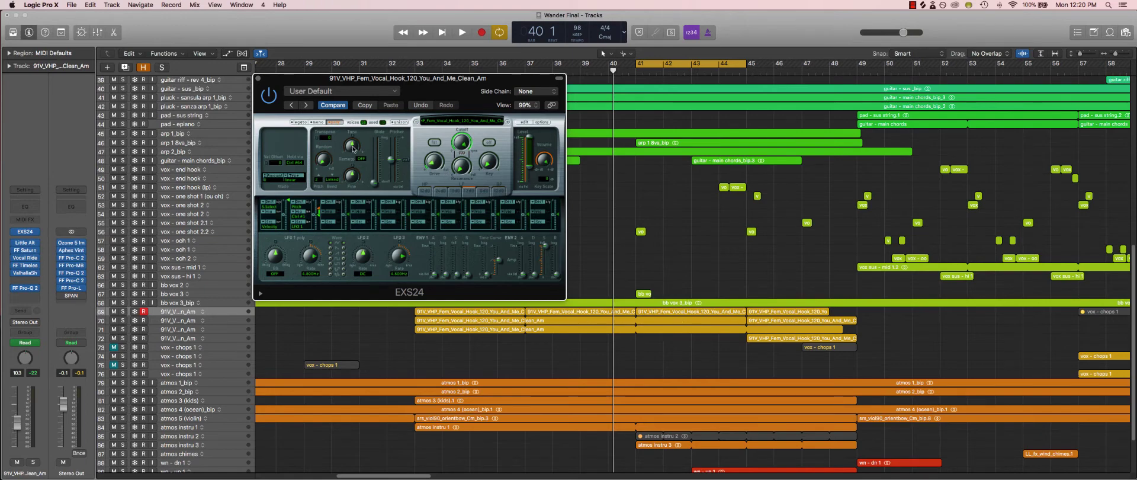
left_click_drag(354, 149, 355, 154)
Select the bar 41 to 45 region on track 69 and solo that track
key("super+Down")
left_click(263, 312)
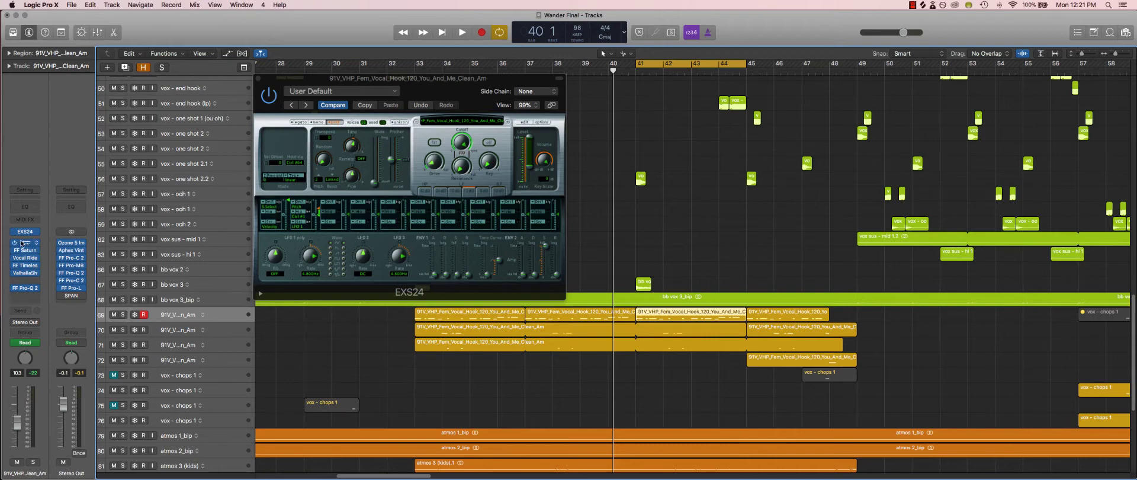
key("super+Right")
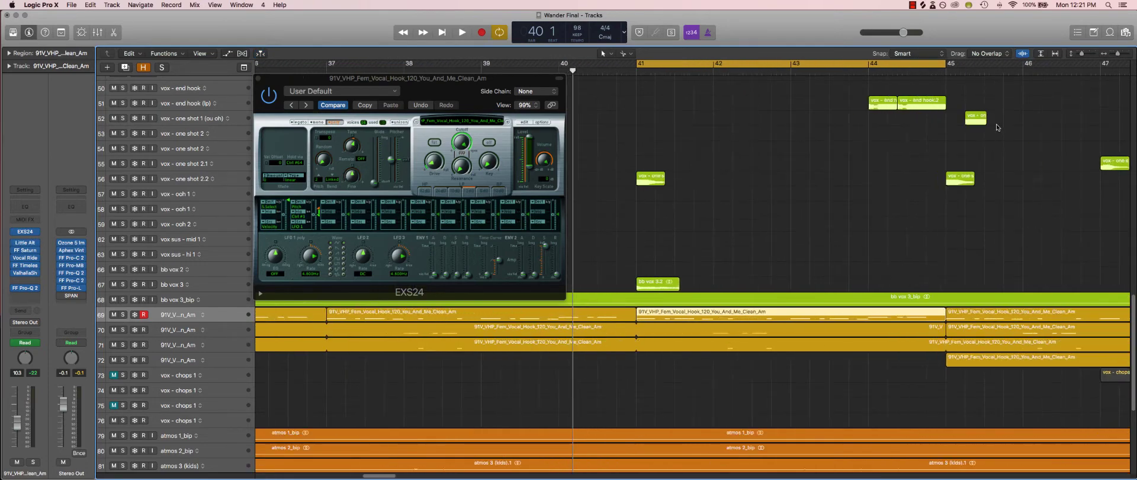
key("super+Down")
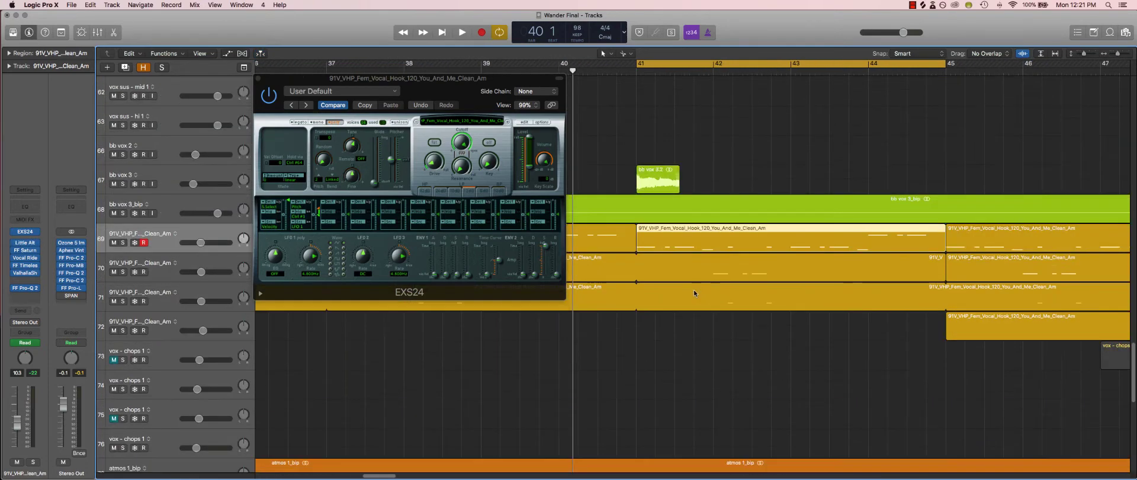
left_click(124, 243)
Open the Little Alt effect on track 69 for a look, then close the plug-in windows
mouse_move(16, 243)
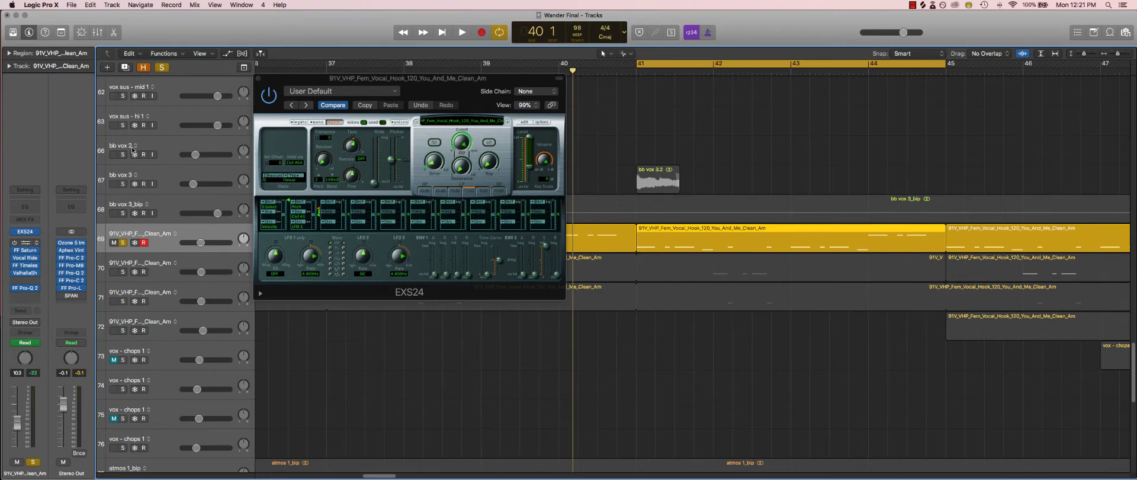
left_click(25, 243)
left_click(16, 27)
key("super+w")
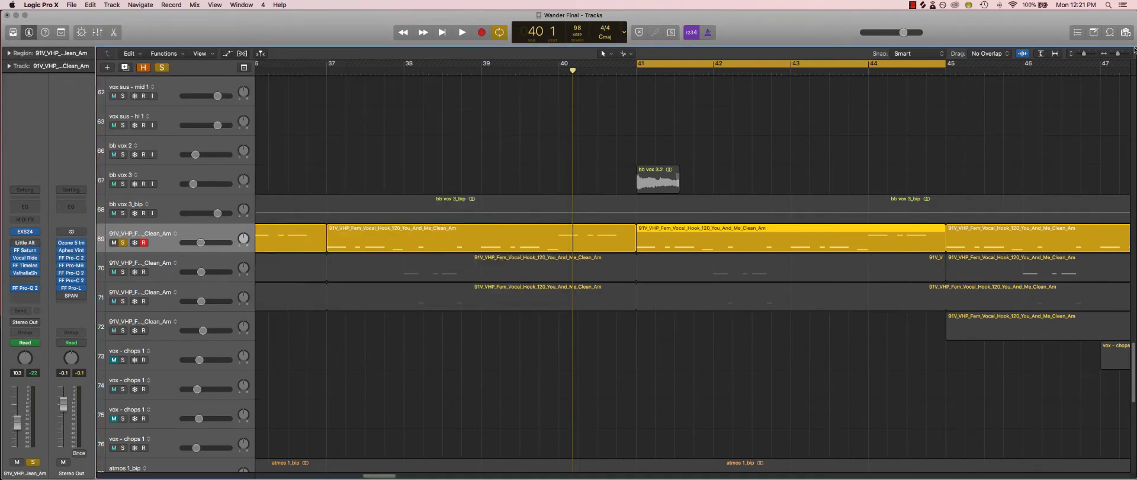
Open track 69's bar 41 to 45 region in the Piano Roll, show its notes and play the soloed part
left_click_drag(1118, 53, 1116, 53)
key("super+Up")
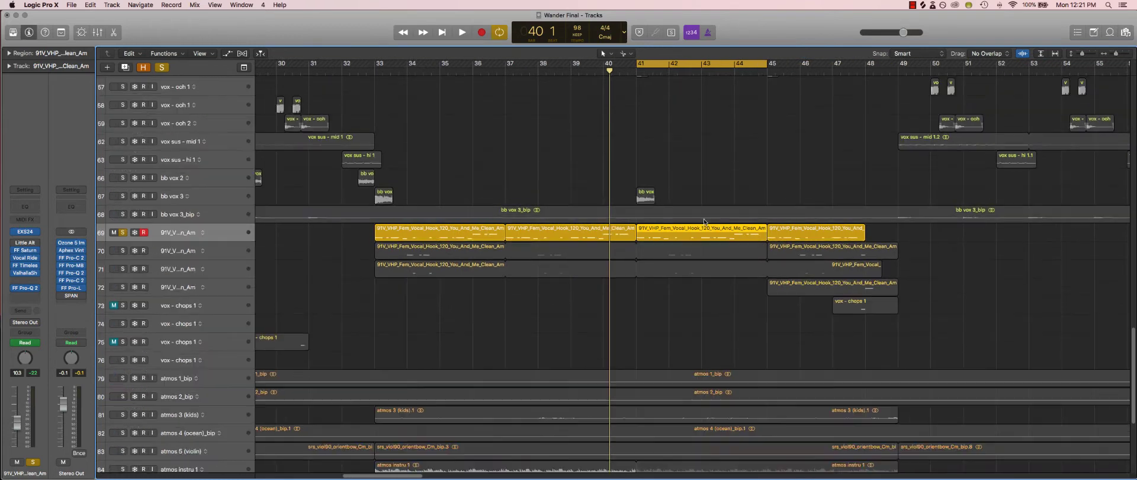
double_click(688, 230)
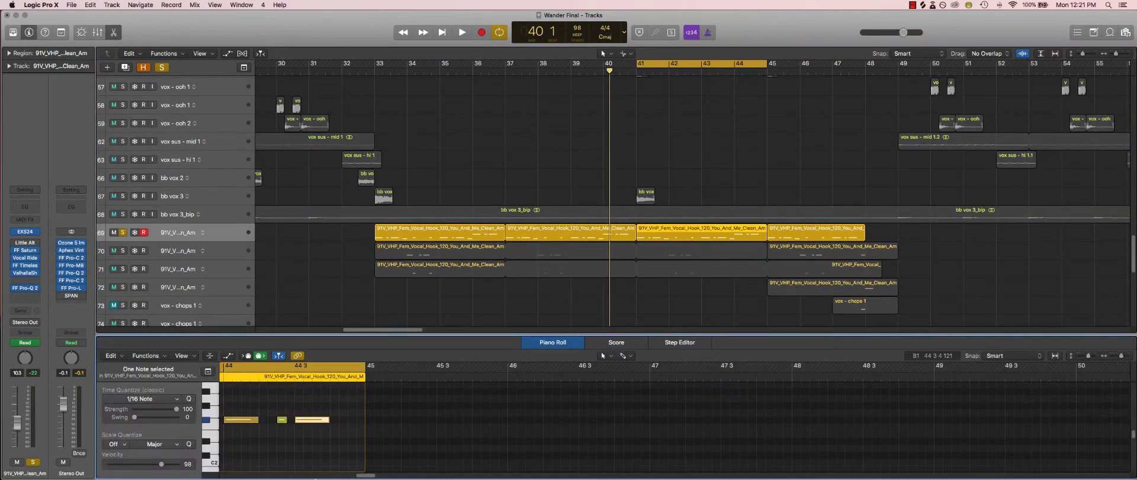
left_click_drag(365, 474, 353, 474)
scroll(496, 449, "down", 5)
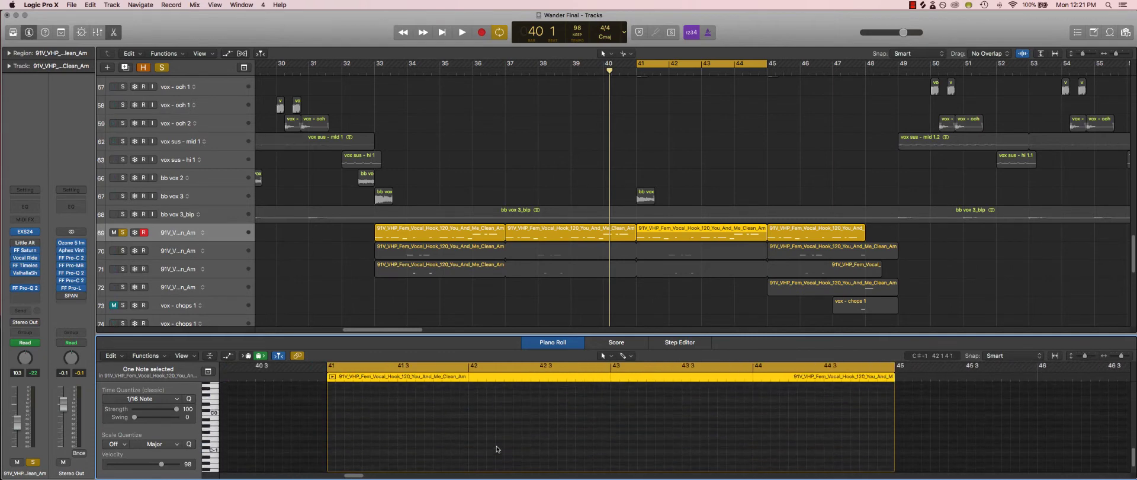
scroll(496, 449, "up", 3)
key("space")
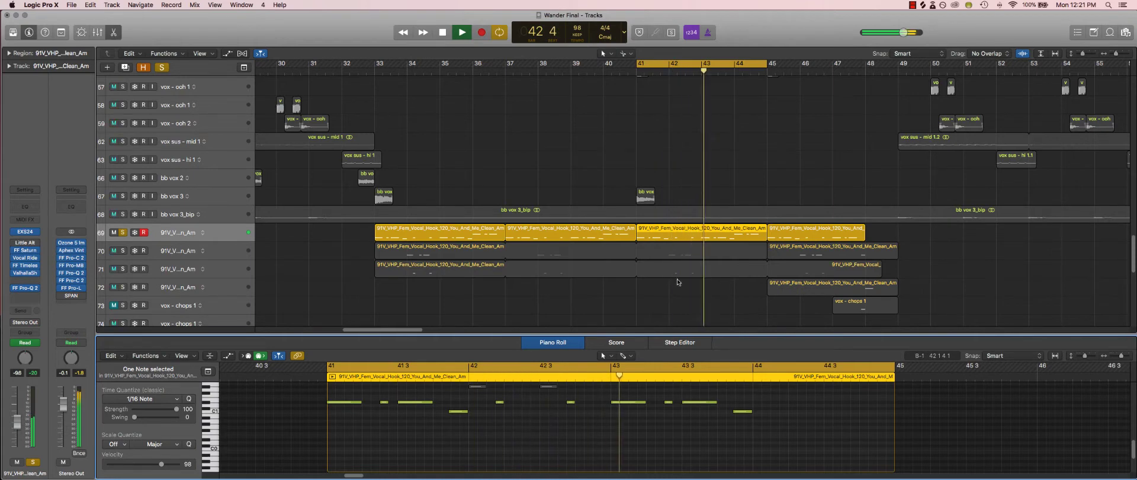
key("space")
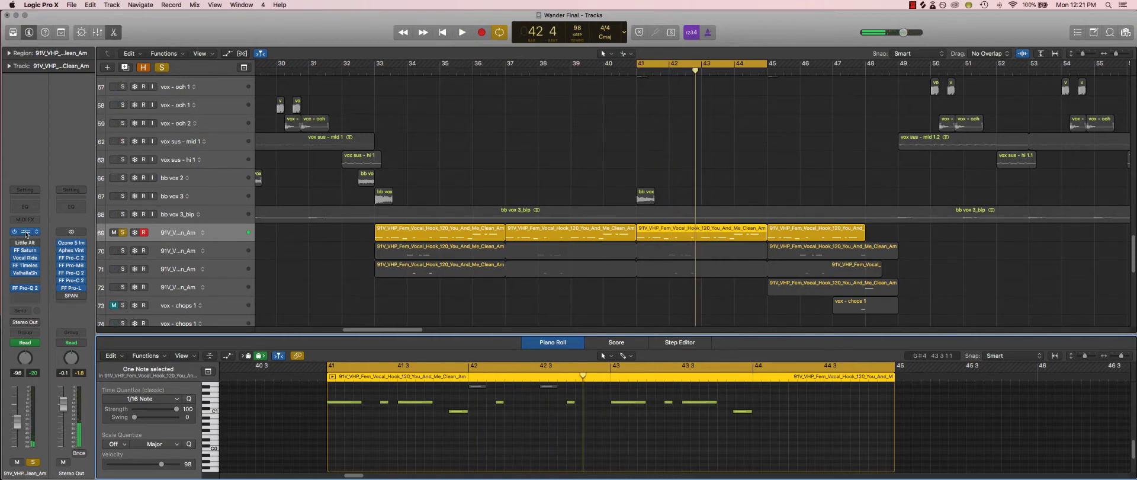
Open the EXS24 instrument on track 69, nudge its Tune knob and close the instrument window
left_click(25, 233)
mouse_move(354, 150)
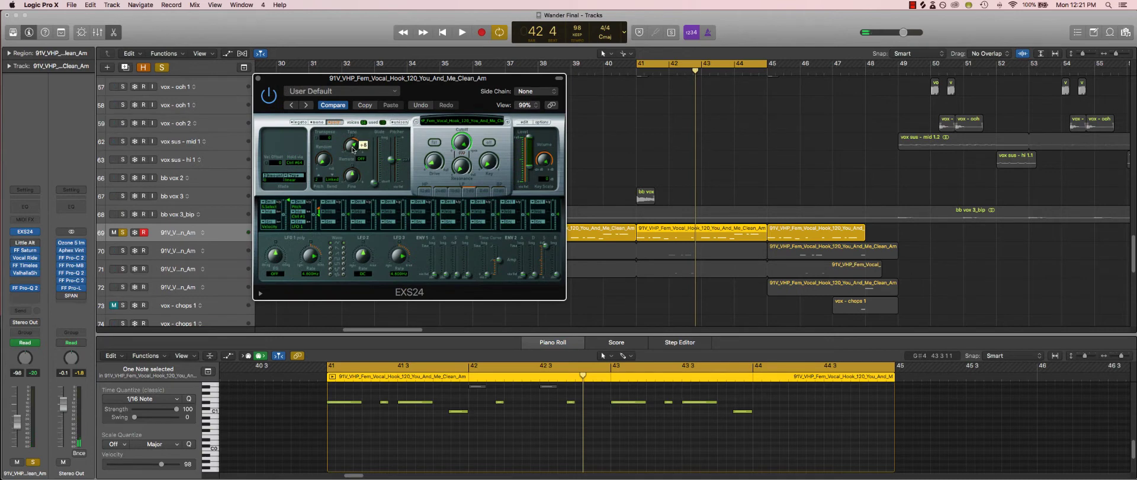
left_click_drag(353, 149, 354, 155)
left_click(258, 80)
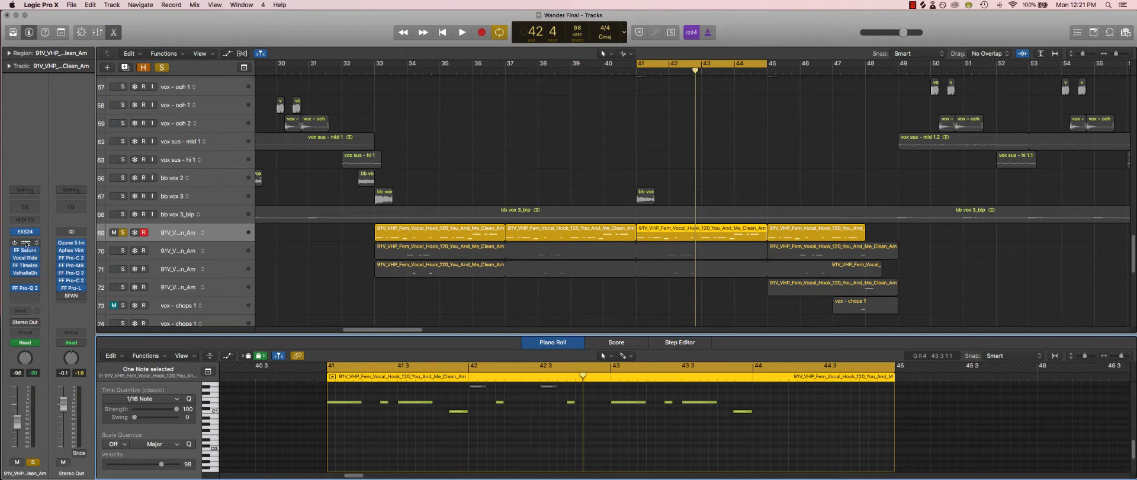
Open Little AlterBoy on track 69, play the soloed part through it and examine the region's notes
left_click(24, 242)
left_click_drag(250, 39, 396, 68)
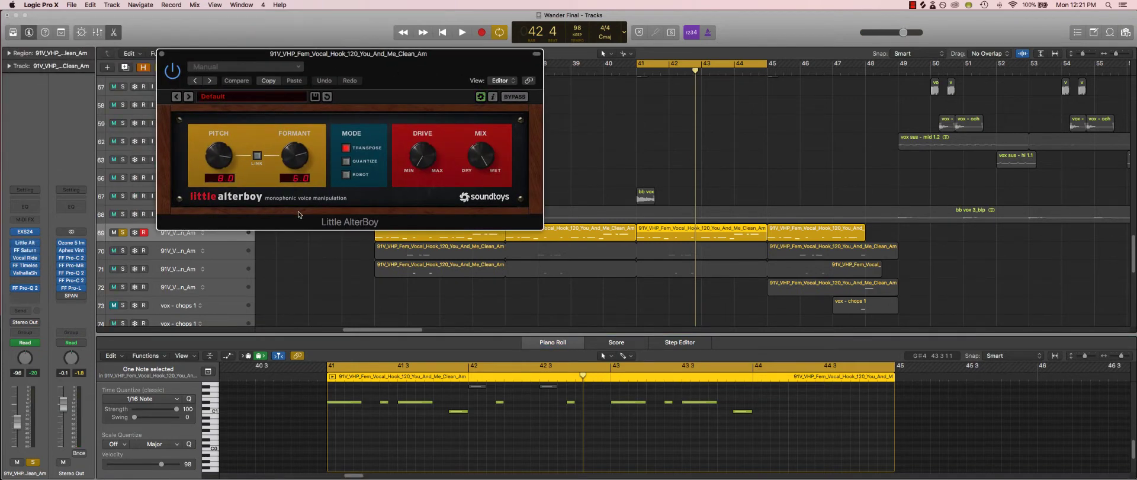
key("space")
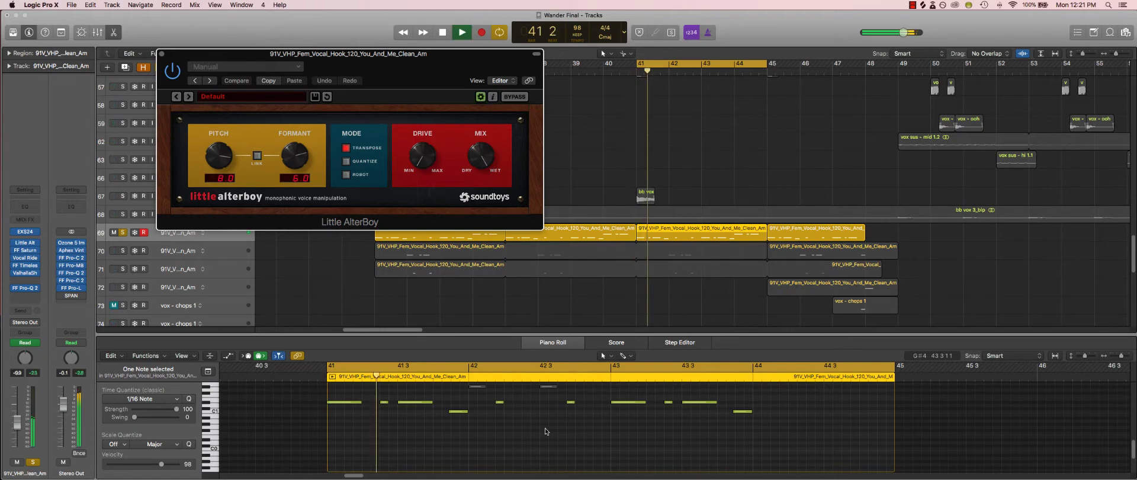
key("space")
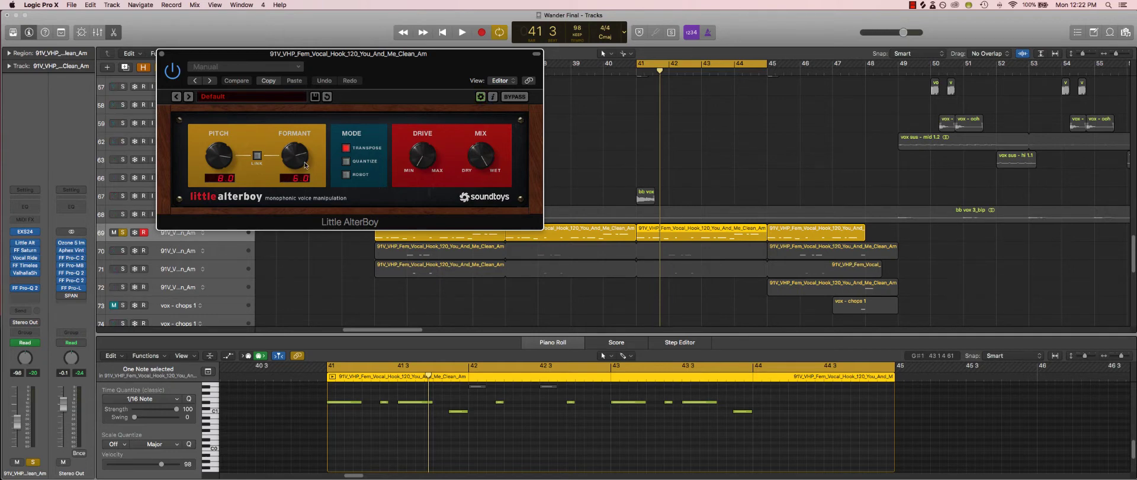
left_click_drag(390, 66, 448, 89)
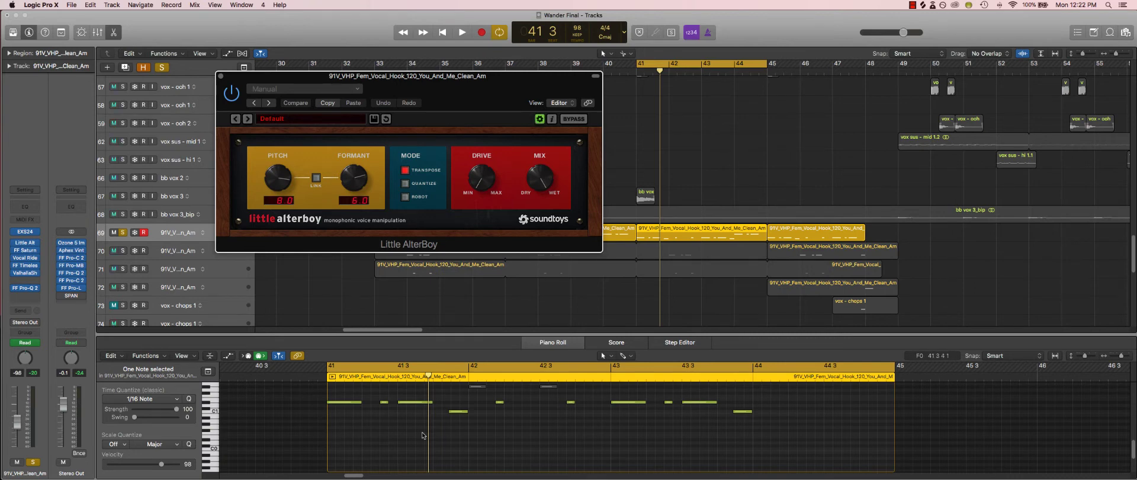
scroll(422, 436, "up", 3)
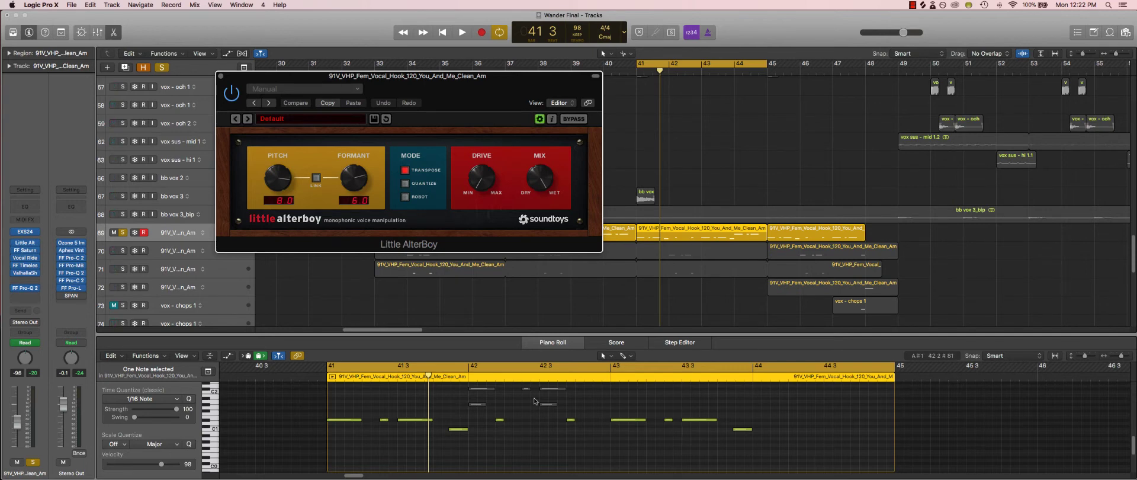
scroll(568, 287, "down", 2)
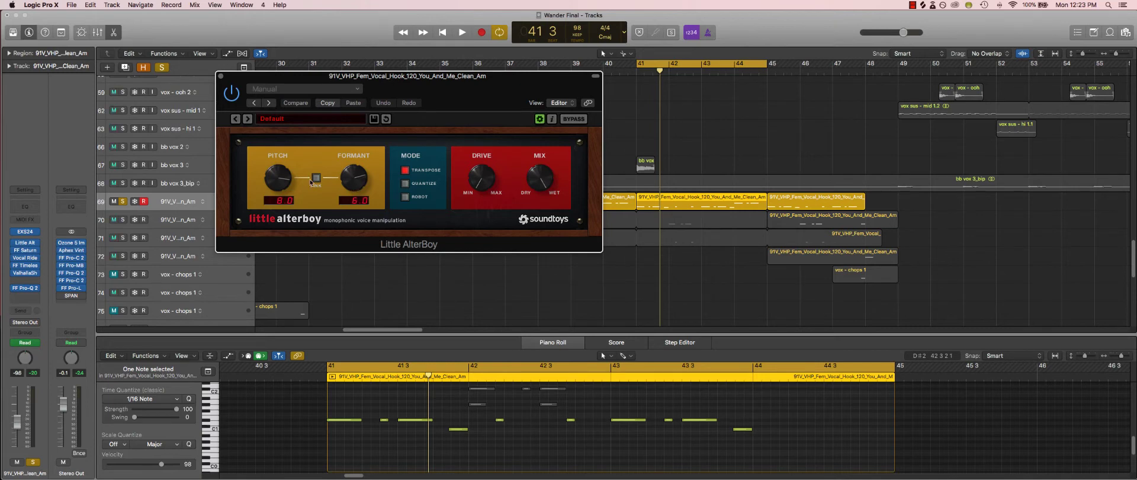
Try linking Little AlterBoy's formant to its pitch and play the soloed part briefly
left_click(317, 179)
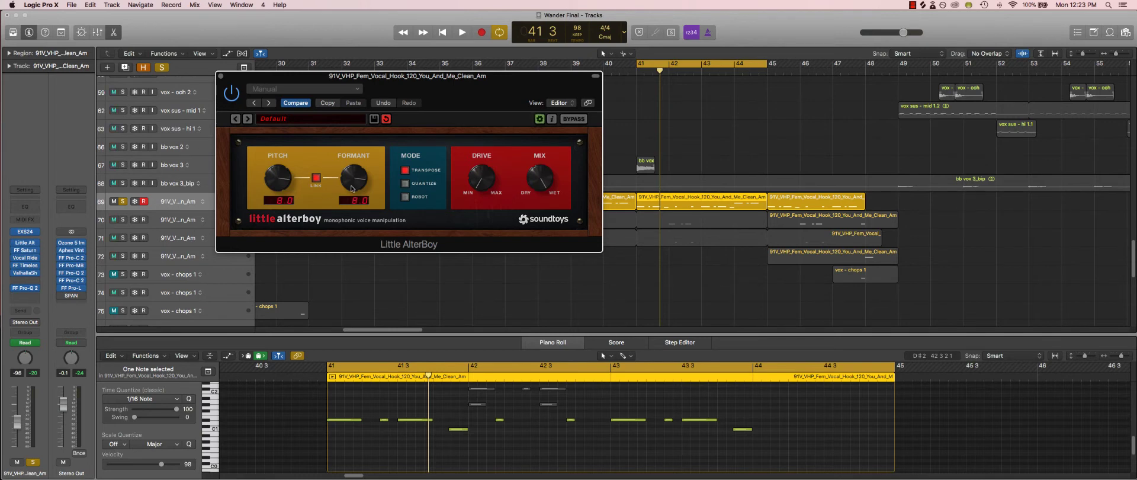
key("space")
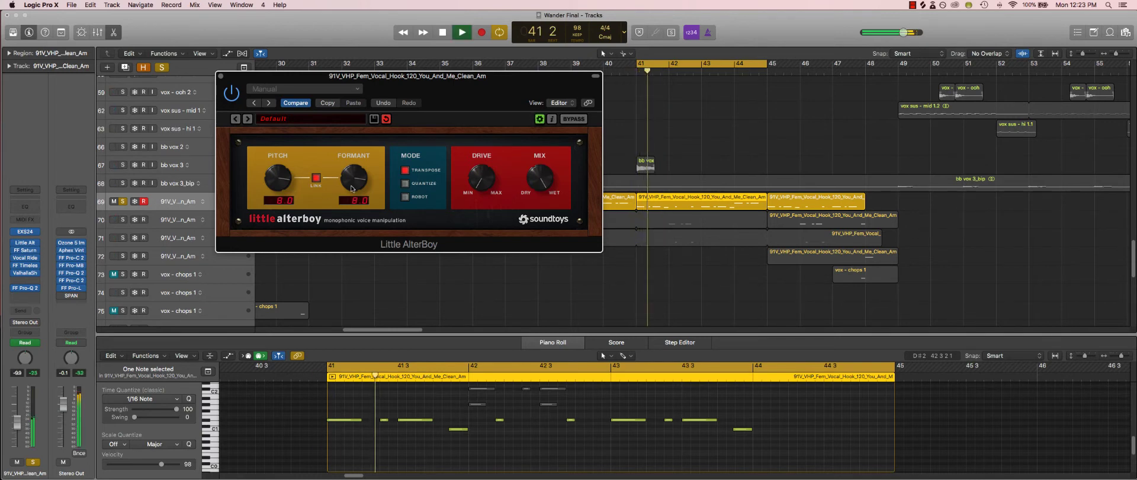
key("space")
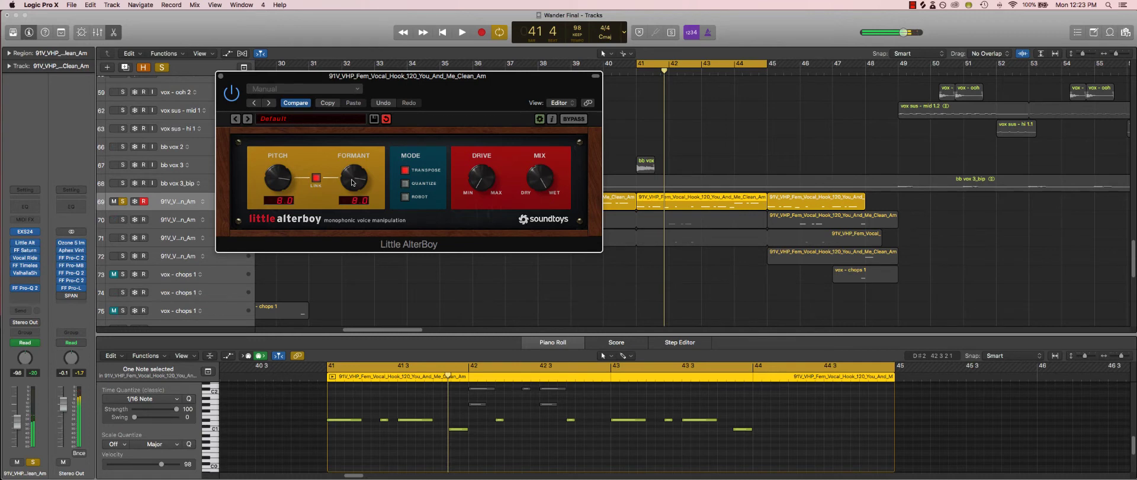
Try Little AlterBoy with the formant unlinked and lowered to -1.3 while playing the soloed part
left_click_drag(353, 183, 353, 184)
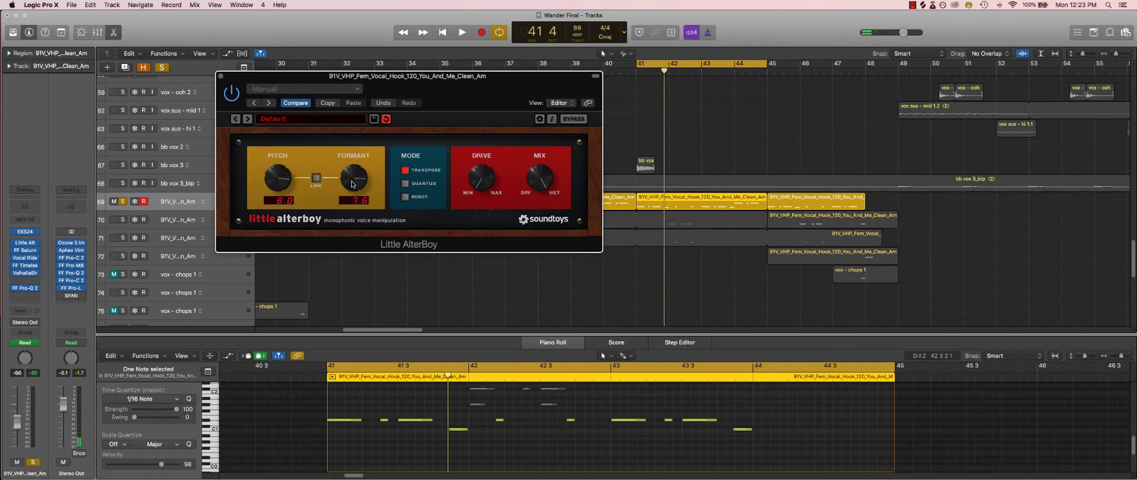
key("space")
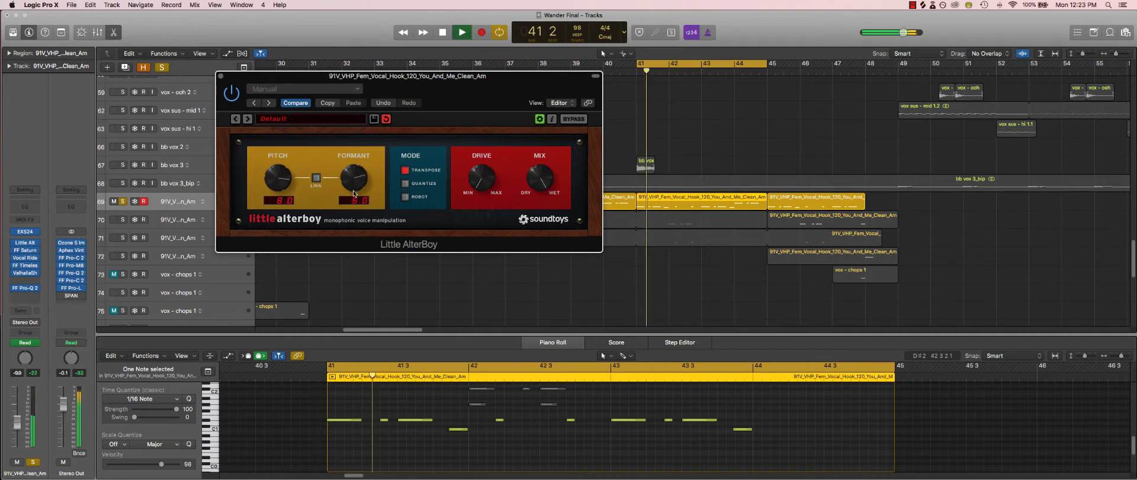
left_click_drag(354, 198, 357, 237)
key("space")
key("space")
key("space")
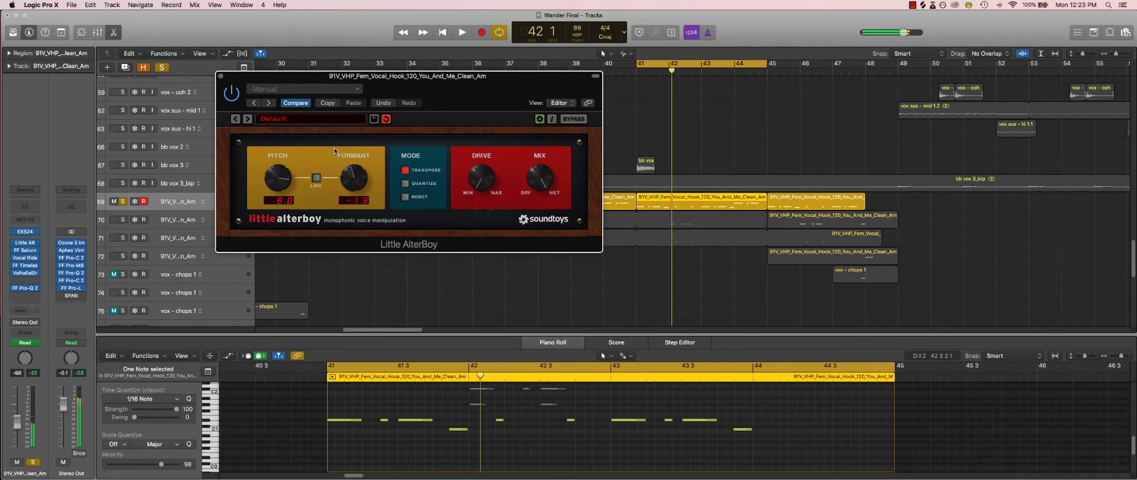
Switch Little AlterBoy back to its stored settings with Compare and close the plug-in
left_click(297, 103)
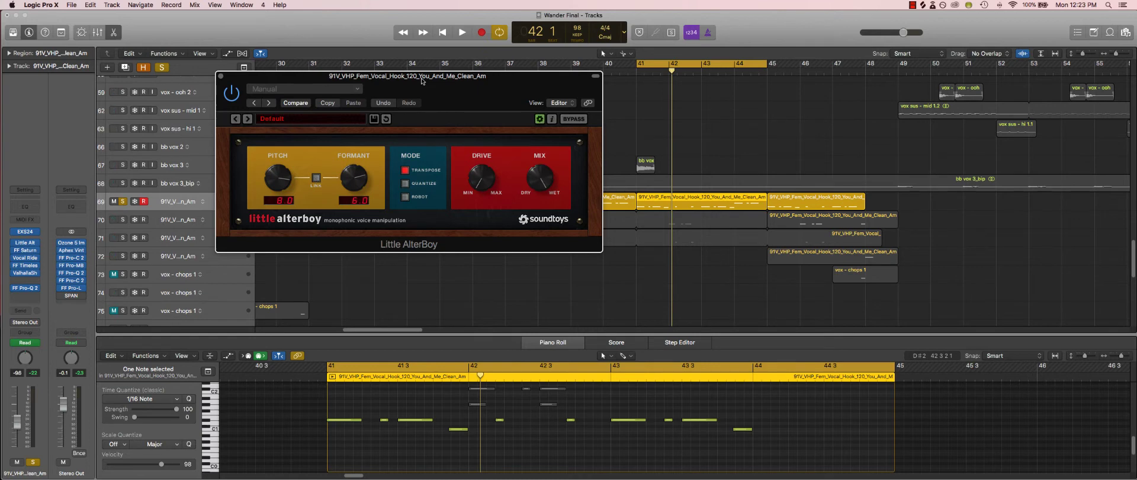
left_click_drag(426, 77, 466, 79)
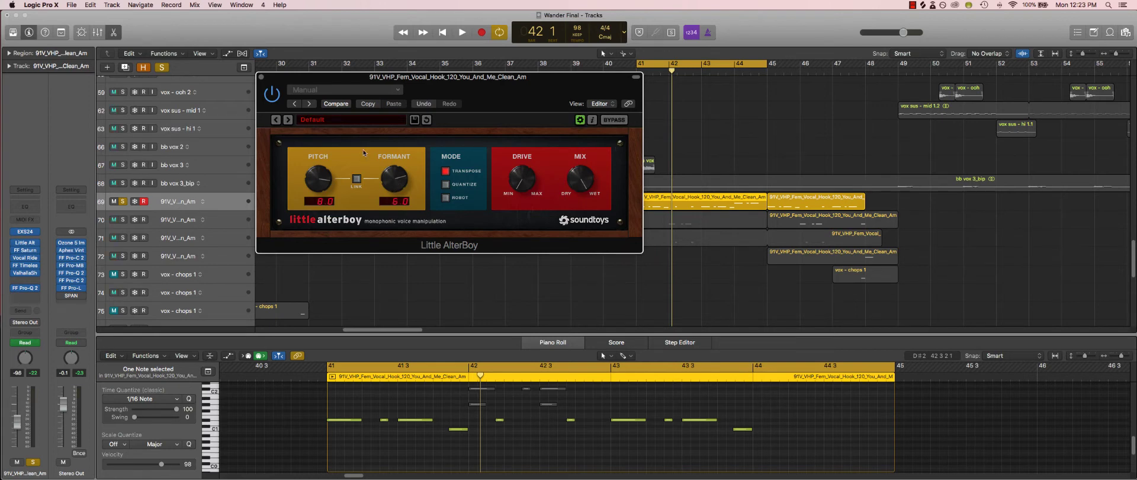
left_click(262, 77)
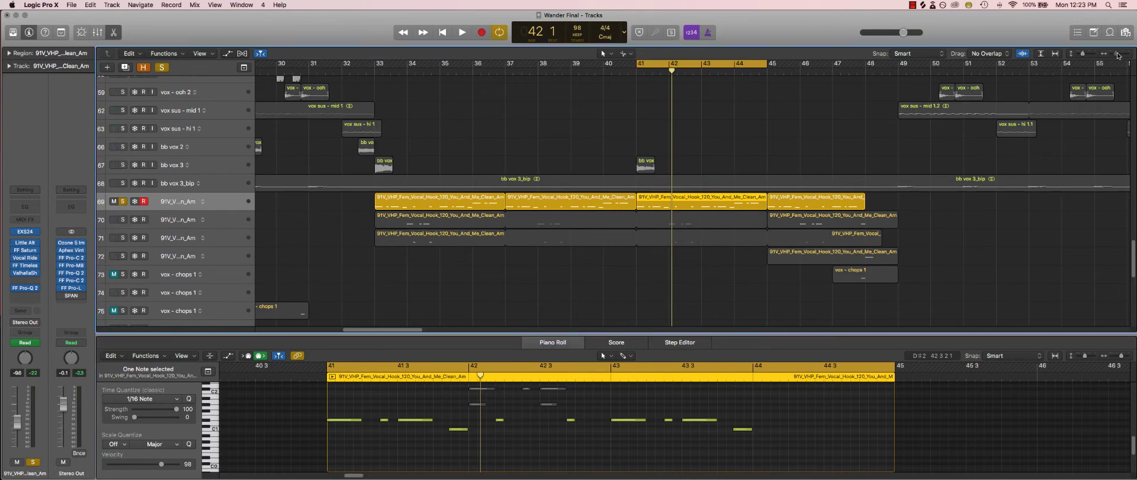
Turn off the solo on track 69
key("super+Left")
key("super+Up")
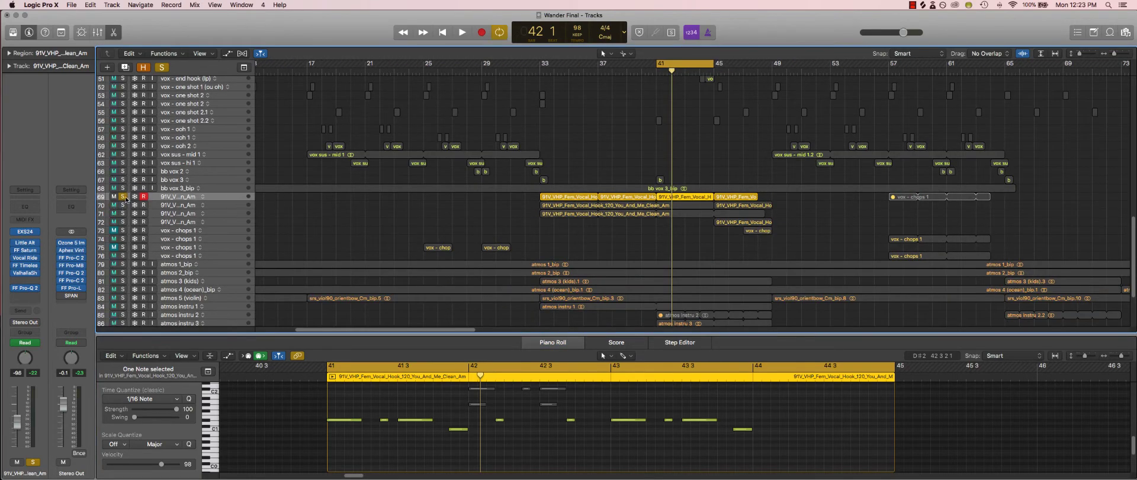
left_click(122, 196)
key("super+Up")
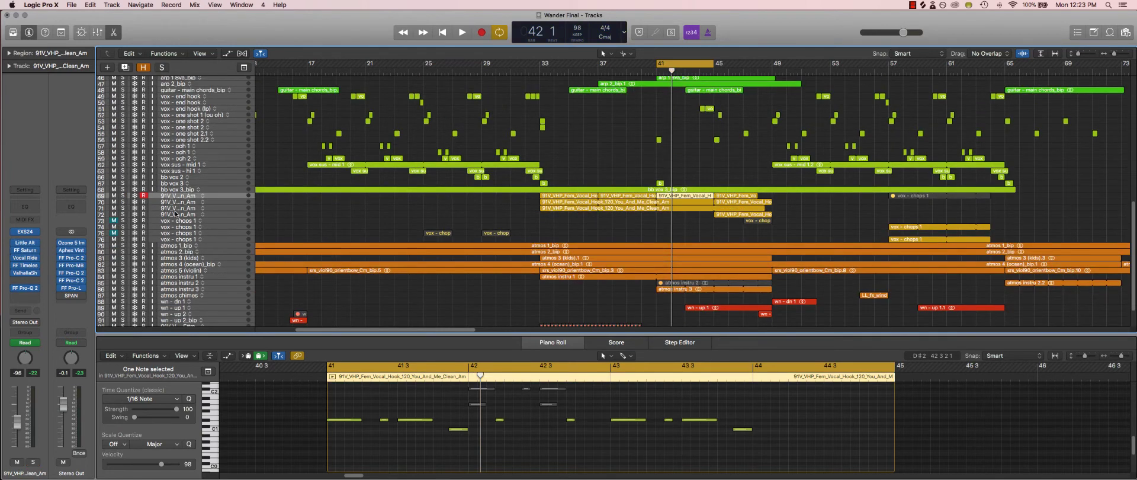
Go through the vocal chop tracks 69 to 71 and open the EXS24 instrument on track 71
left_click(231, 201)
left_click(231, 195)
left_click(234, 201)
key("super+Down")
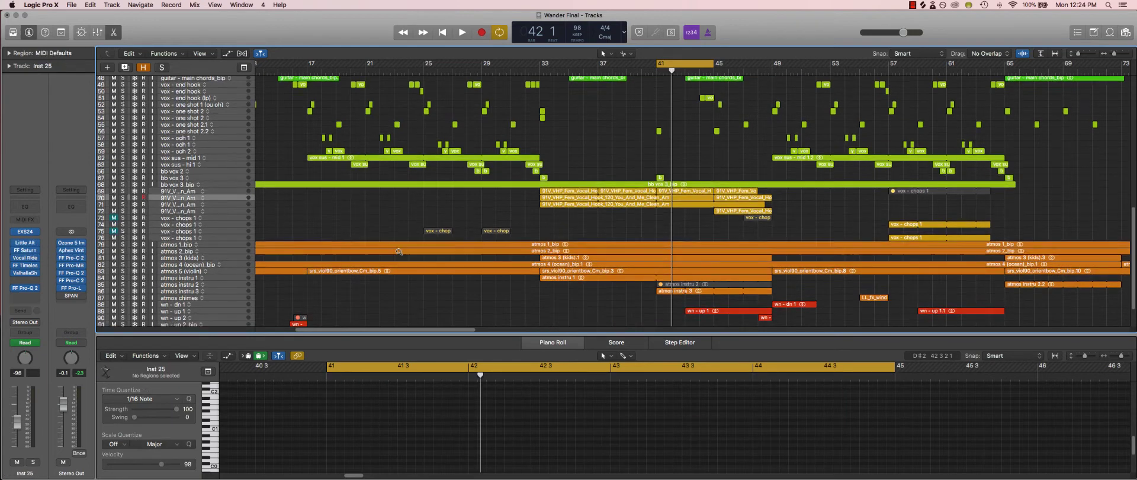
left_click(221, 185)
left_click(218, 202)
left_click(220, 221)
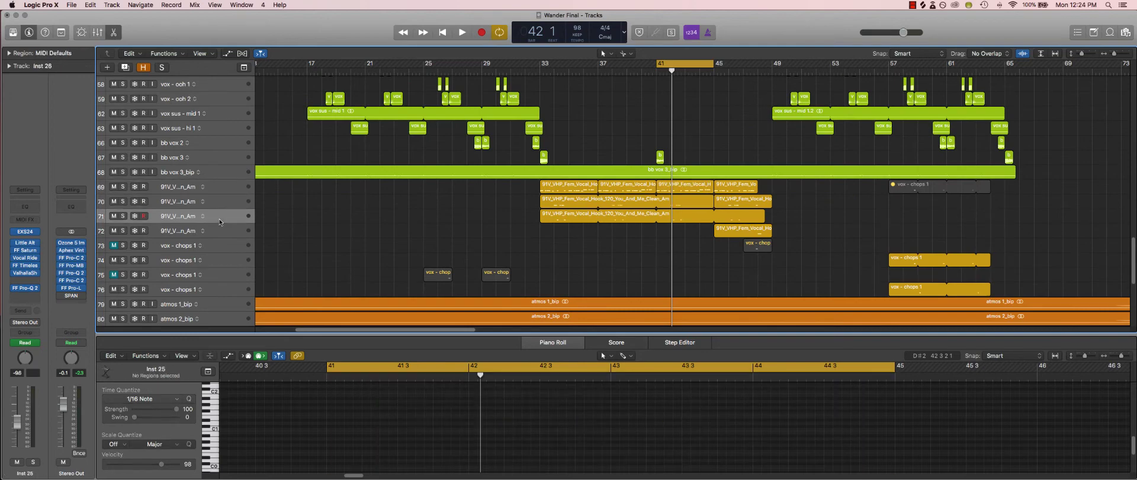
left_click(25, 231)
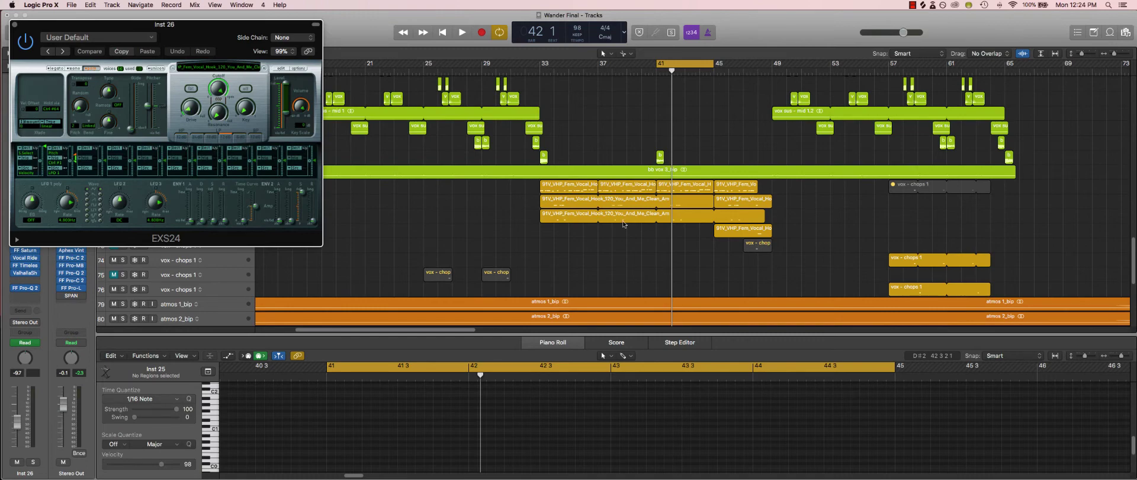
Highlight the sliced vocal regions starting at bar 33 on tracks 92 and 93, then close the EXS24 window
scroll(593, 231, "down", 10)
left_click_drag(512, 284, 599, 306)
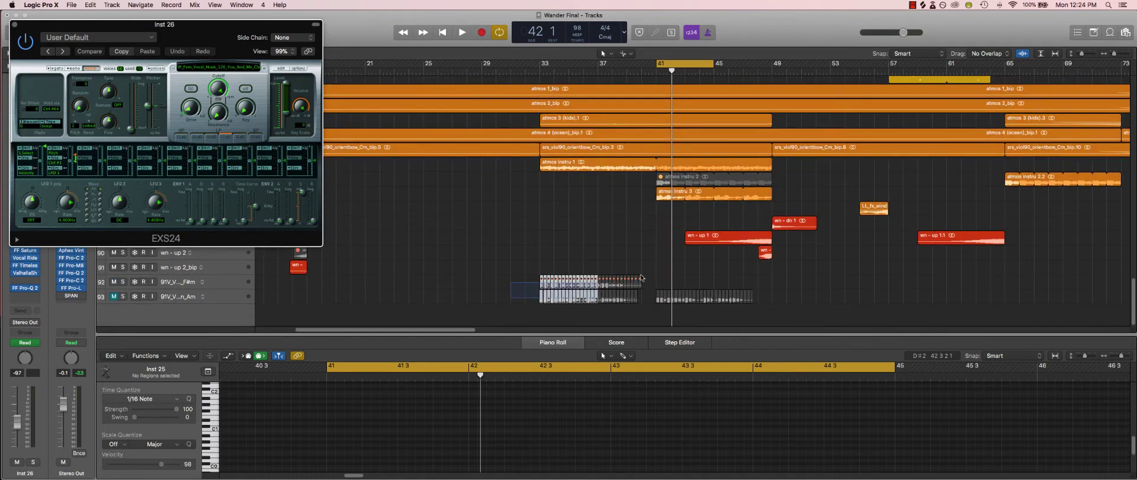
scroll(599, 232, "up", 10)
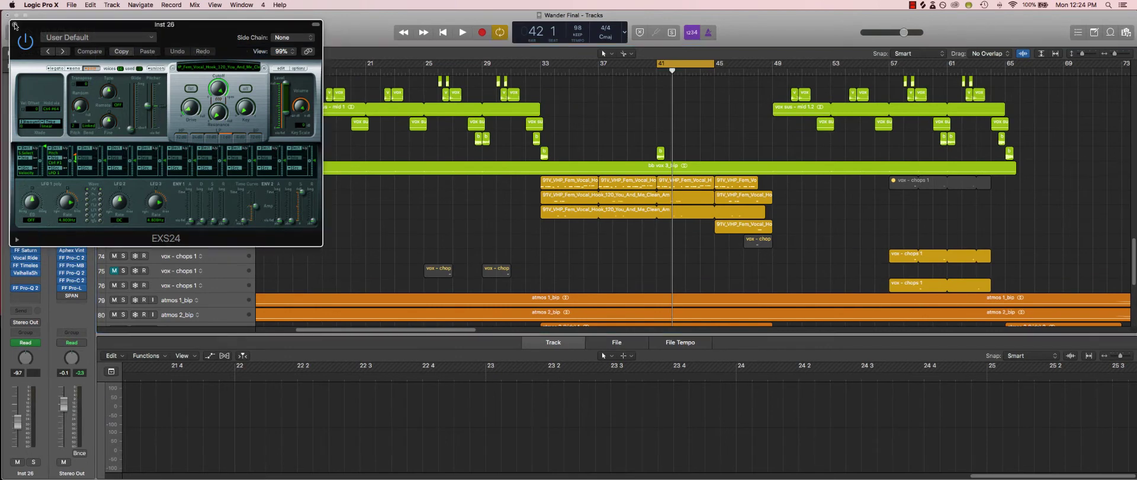
left_click(7, 24)
View Little AlterBoy's pitch and formant on track 70, select track 69 and close the plug-in window
key("Up")
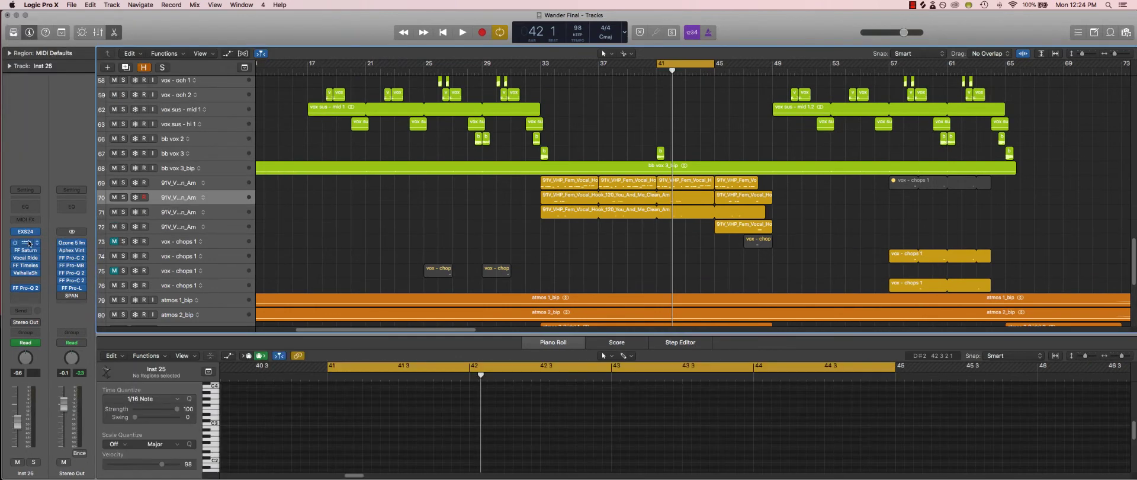
left_click(28, 243)
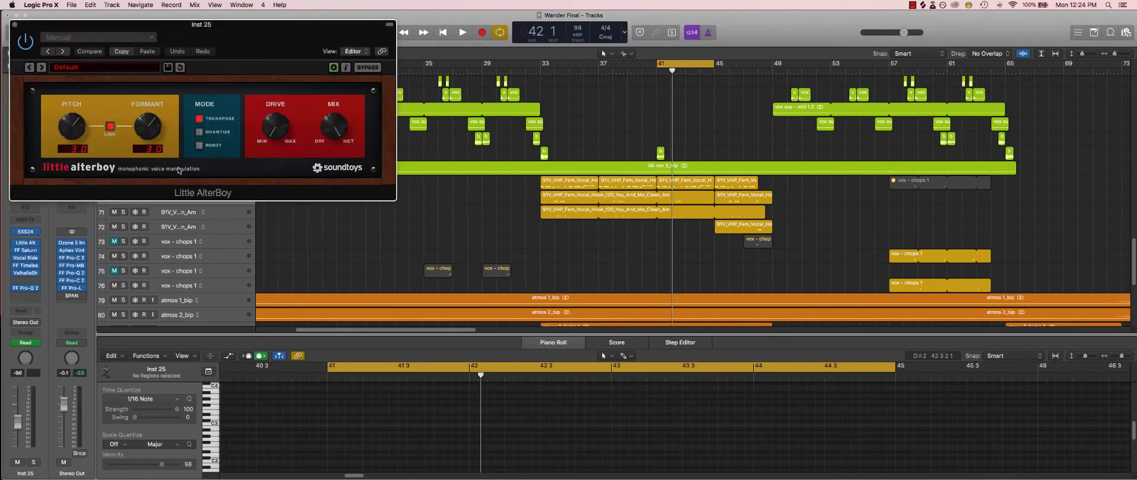
key("super+w")
left_click(221, 186)
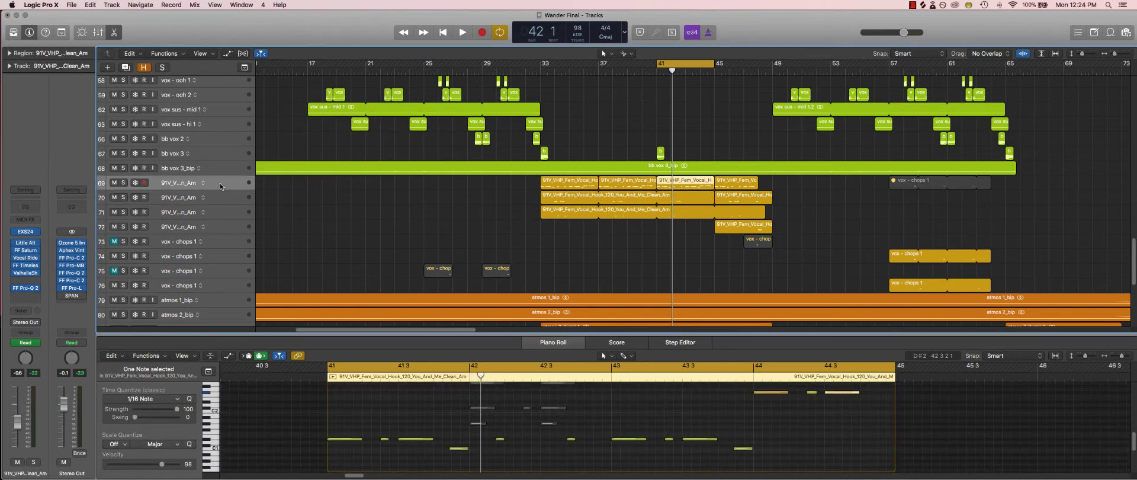
key("v")
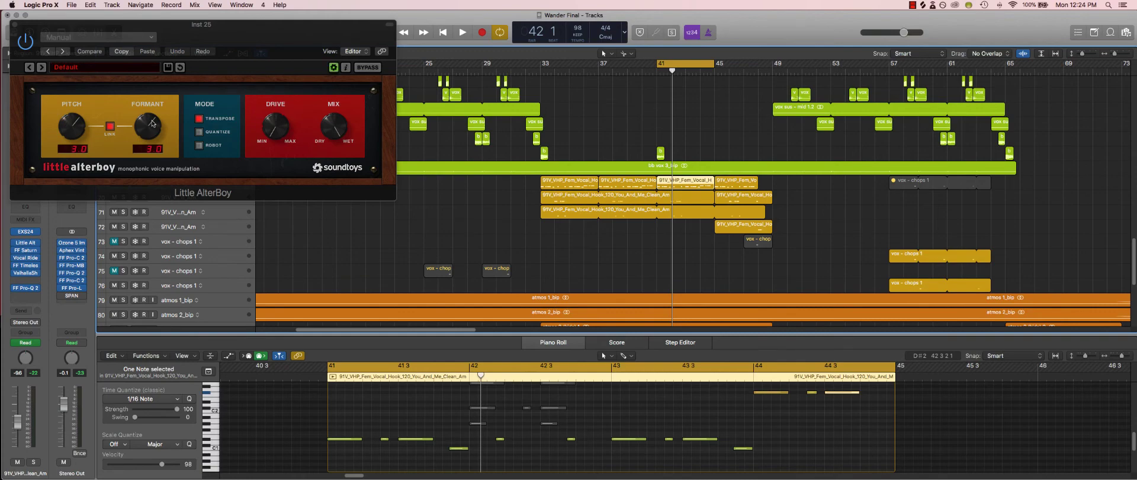
left_click(15, 24)
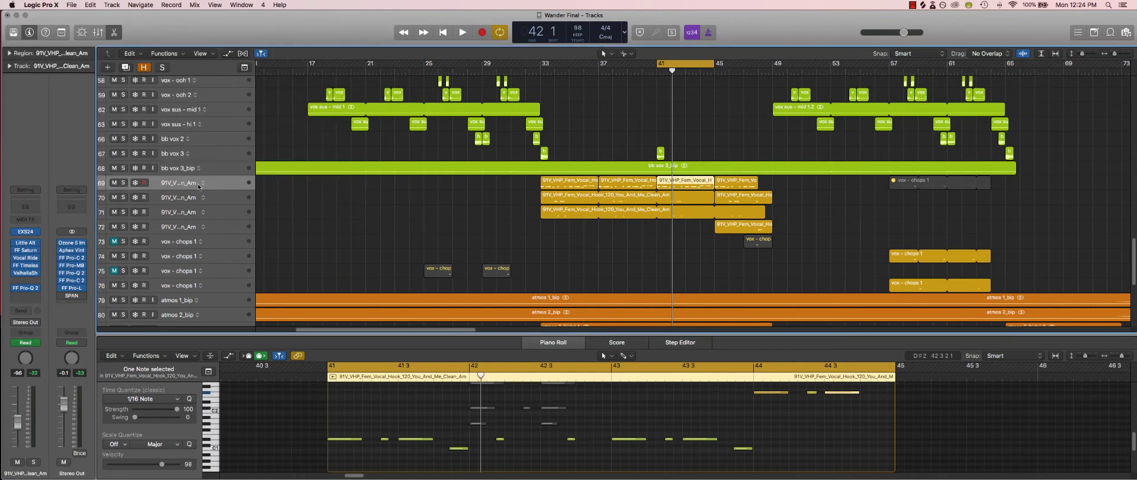
Compare the Little AlterBoy pitch and formant settings on tracks 70 and 71, closing each plug-in window
left_click(181, 198)
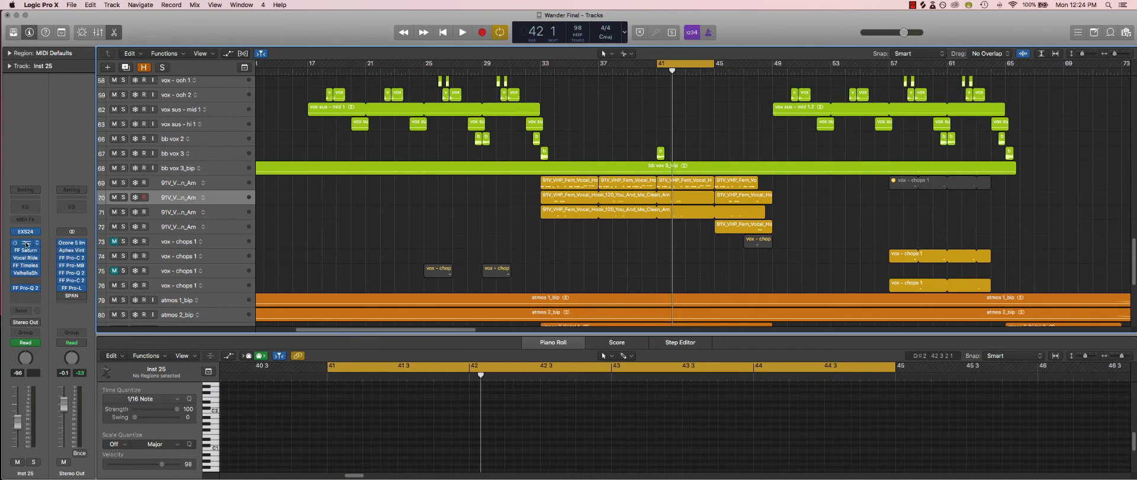
left_click(26, 244)
left_click(15, 25)
left_click(233, 214)
left_click(26, 243)
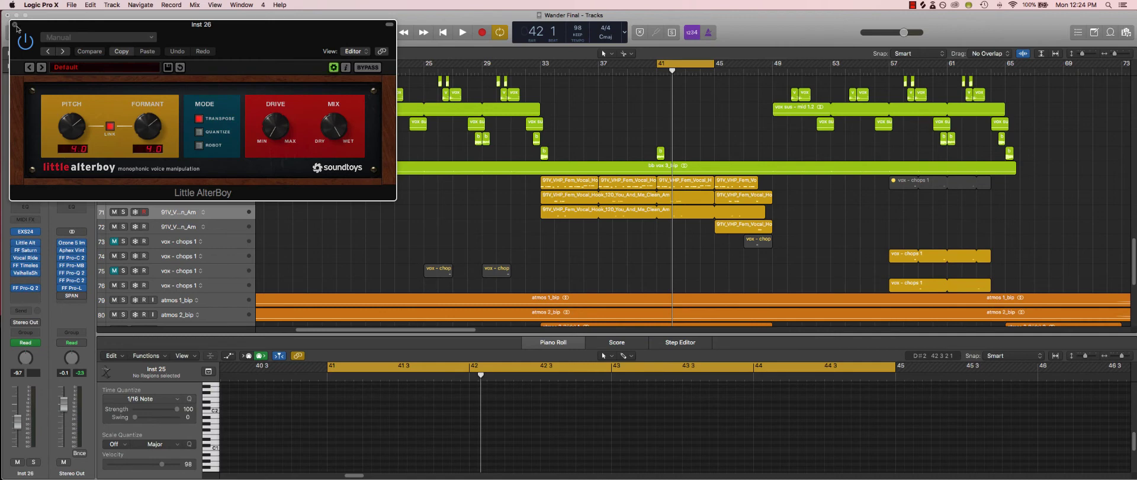
left_click(15, 24)
Select track 70, open its FF Saturn effect for a look and close it
key("super+Down")
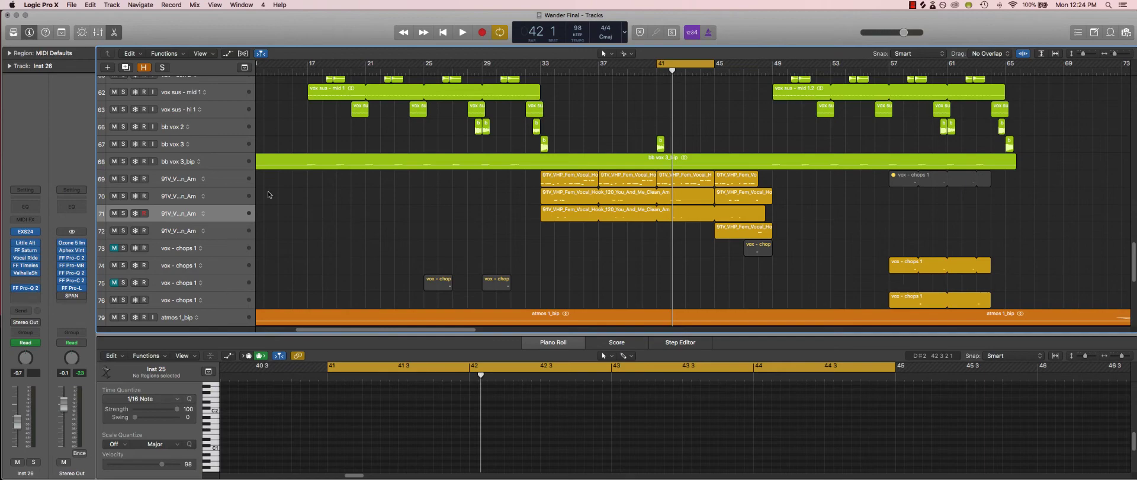
left_click(224, 192)
key("super+Down")
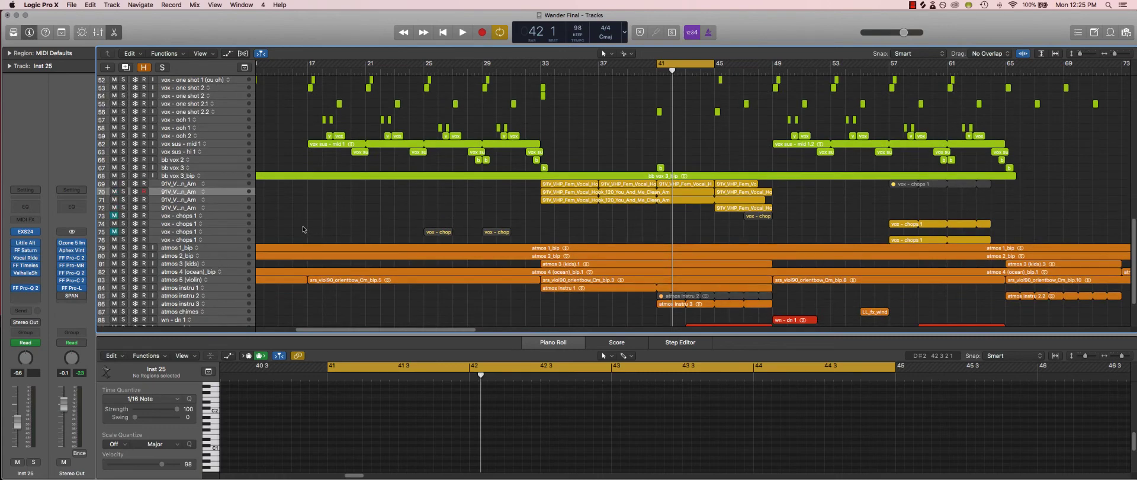
mouse_move(26, 251)
left_click(26, 251)
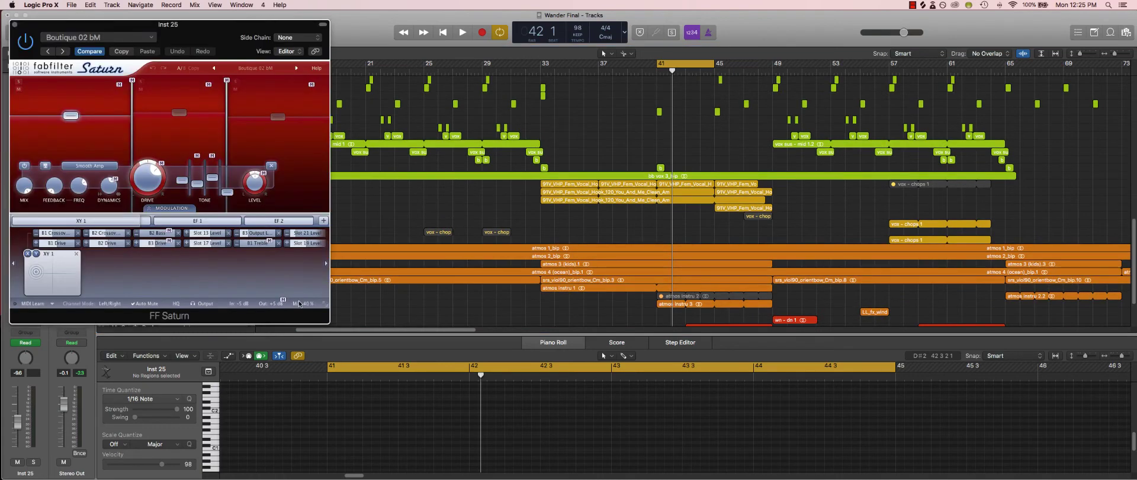
key("super+w")
key("super+Down")
key("super+Down")
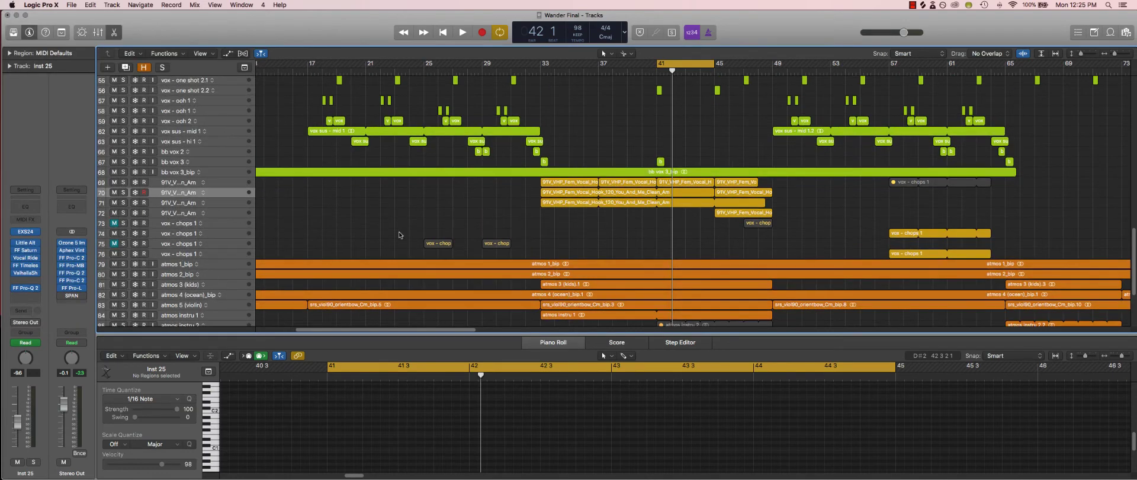
Set the cycle range to bars 25–33, hide the piano roll and play back the start of that section
key("super+Up")
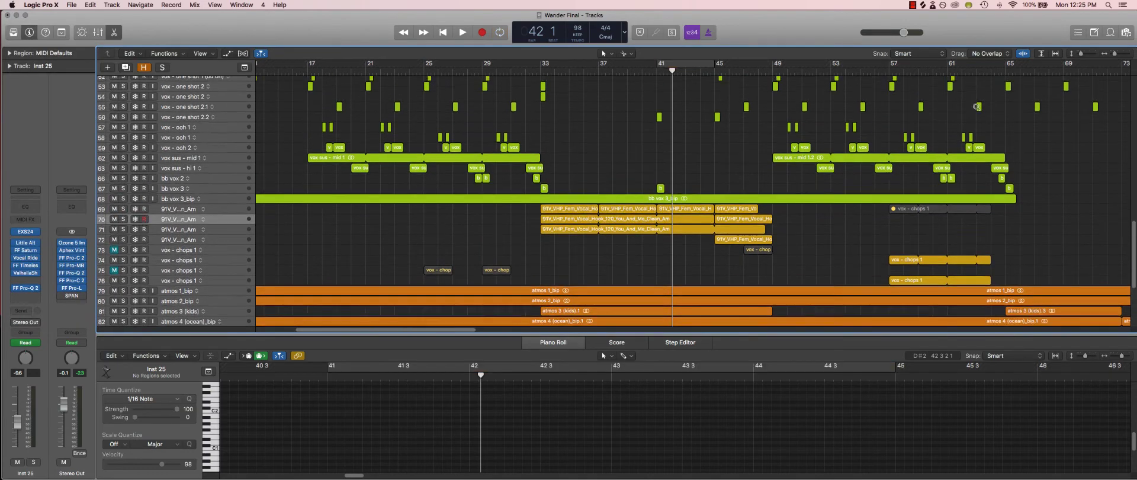
left_click_drag(427, 62, 555, 64)
scroll(542, 213, "up", 5)
scroll(542, 214, "down", 4)
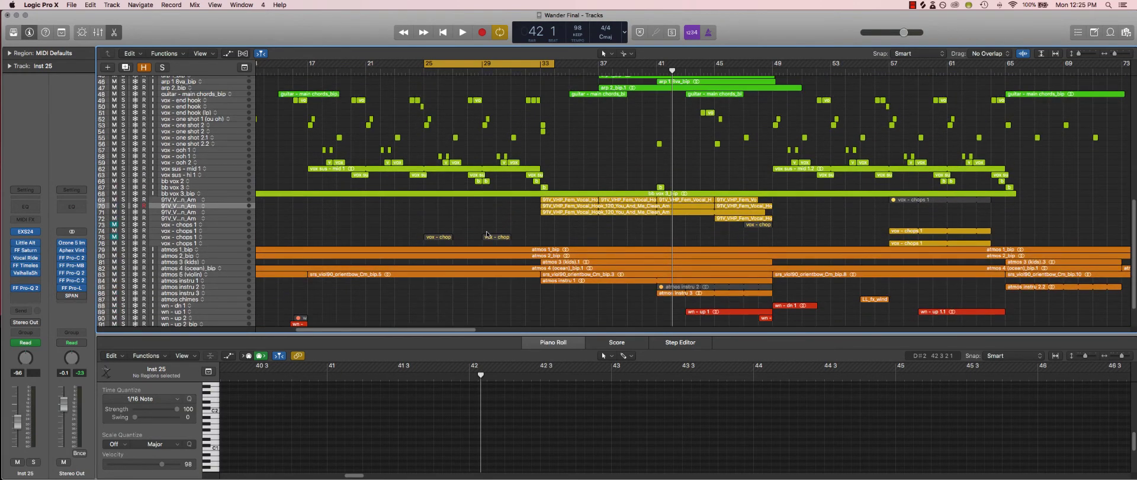
scroll(491, 233, "up", 3)
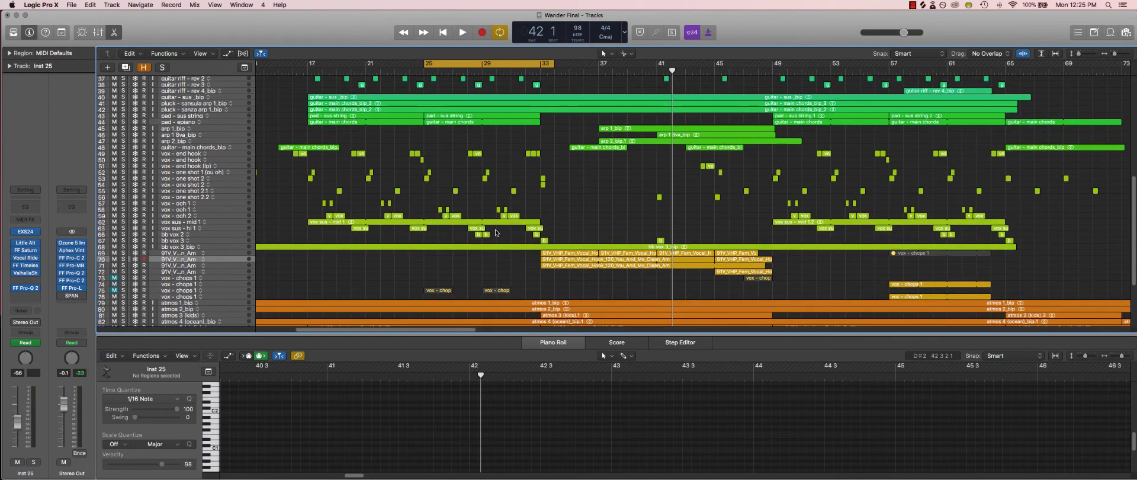
key("e")
key("space")
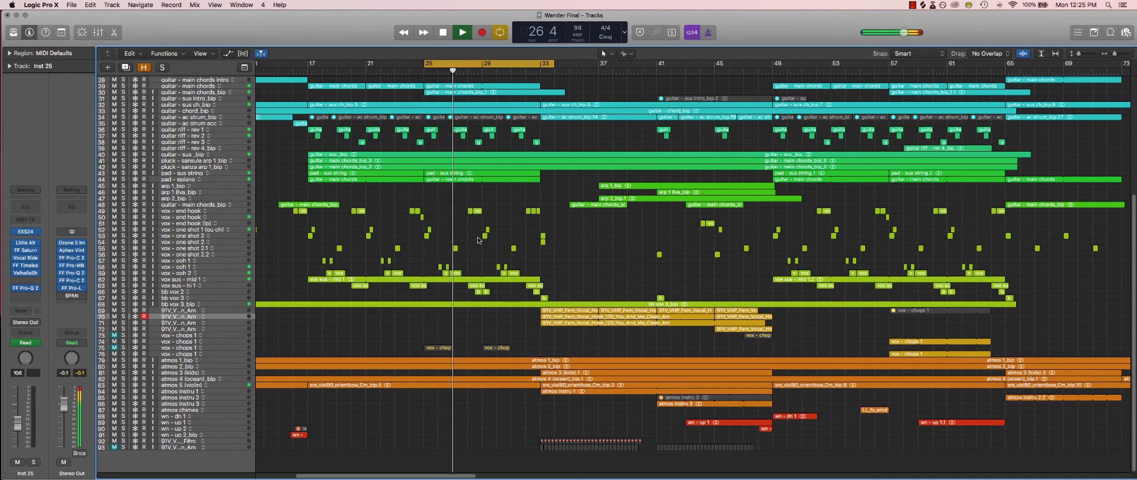
key("space")
Cycle bars 41–45, solo vocal hook track 69 and display its FF Saturn window alone, clear of the channel strips
left_click_drag(658, 63, 714, 63)
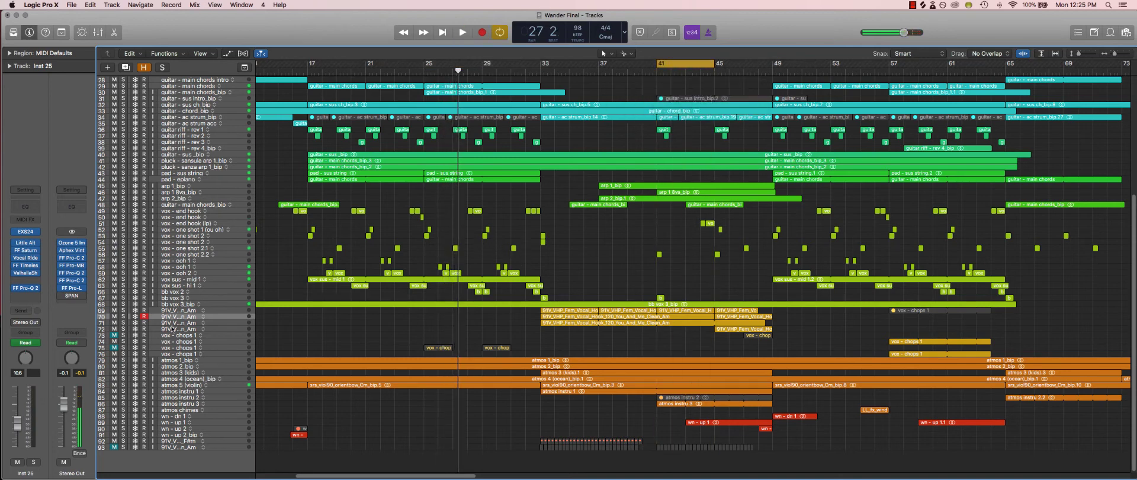
left_click(123, 310)
left_click(228, 311)
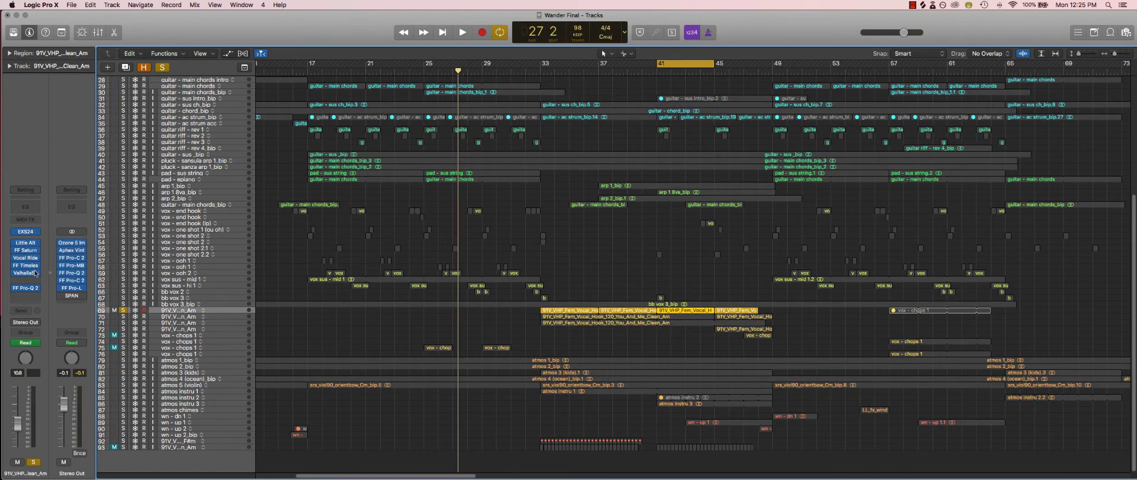
key("v")
key("super+Right")
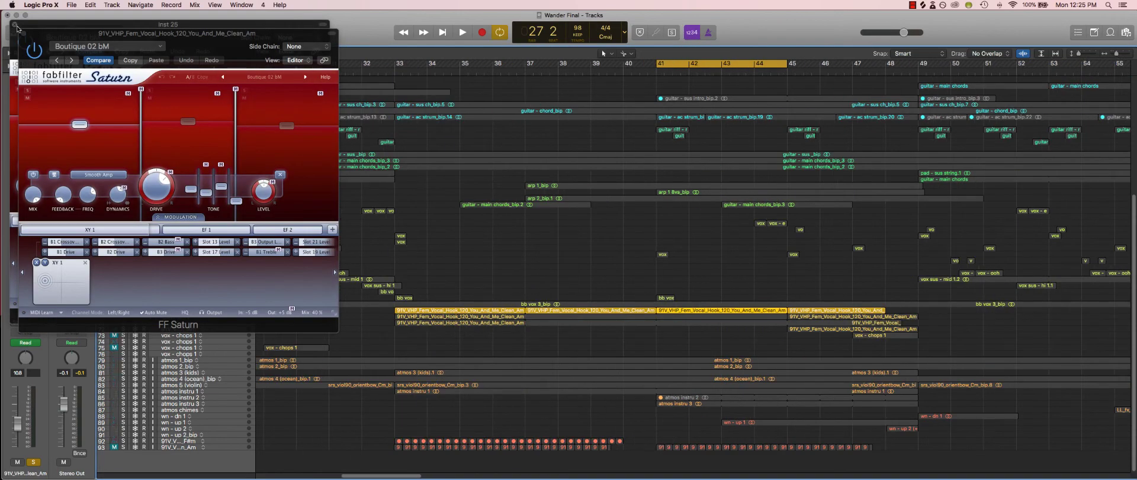
left_click(14, 24)
left_click_drag(94, 38, 345, 68)
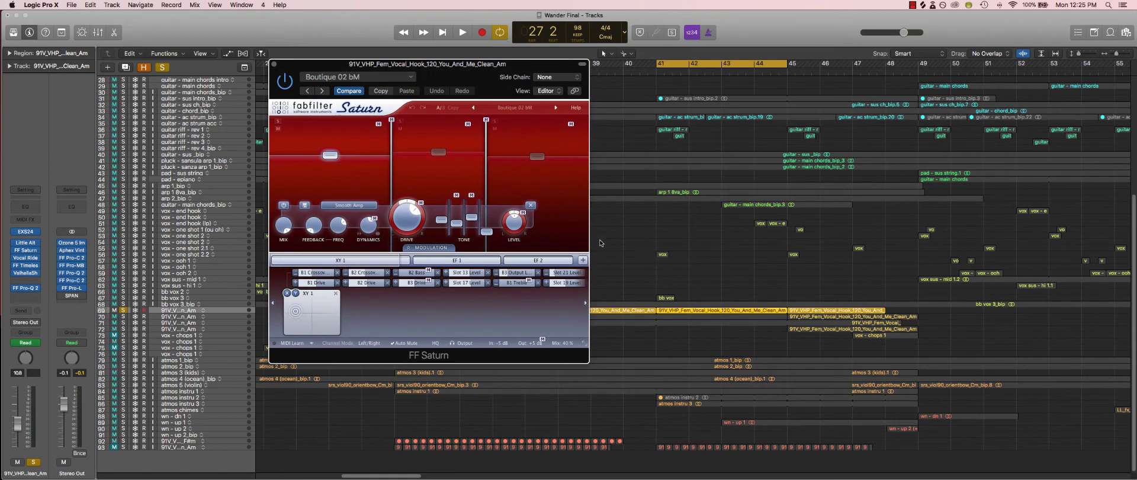
Audition the soloed vocal hook with FF Saturn bypassed and enabled, then close the plug-in and unsolo track 69
key("space")
left_click(285, 81)
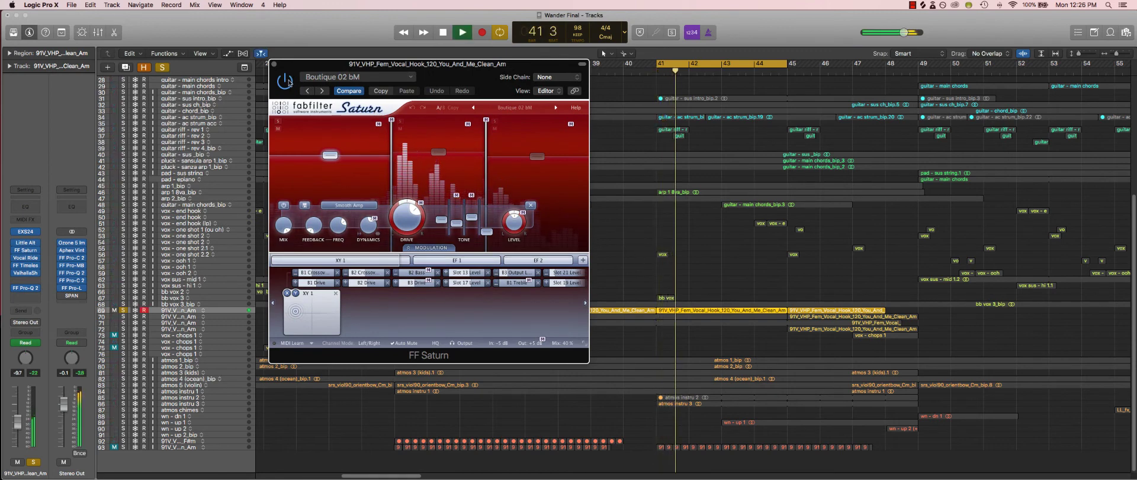
key("space")
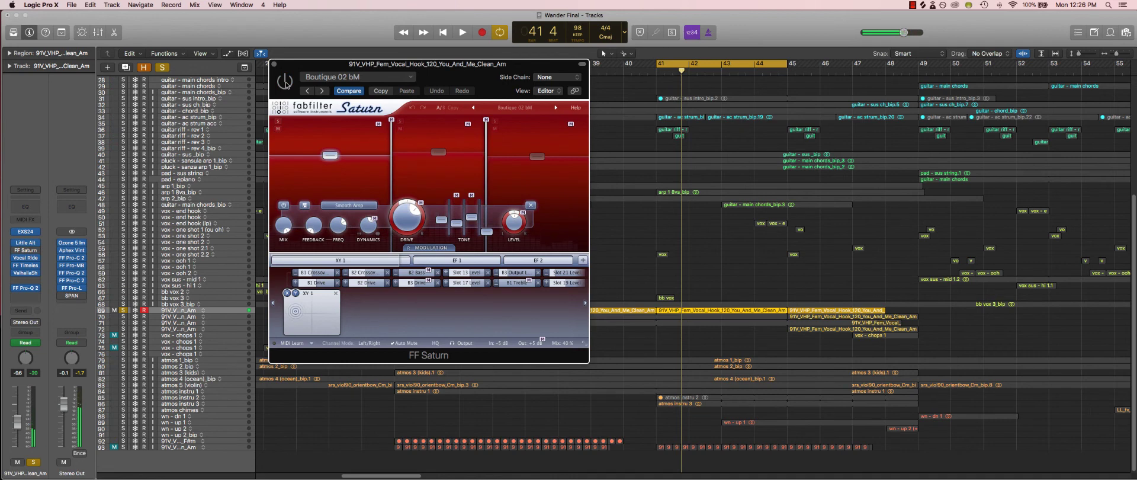
key("space")
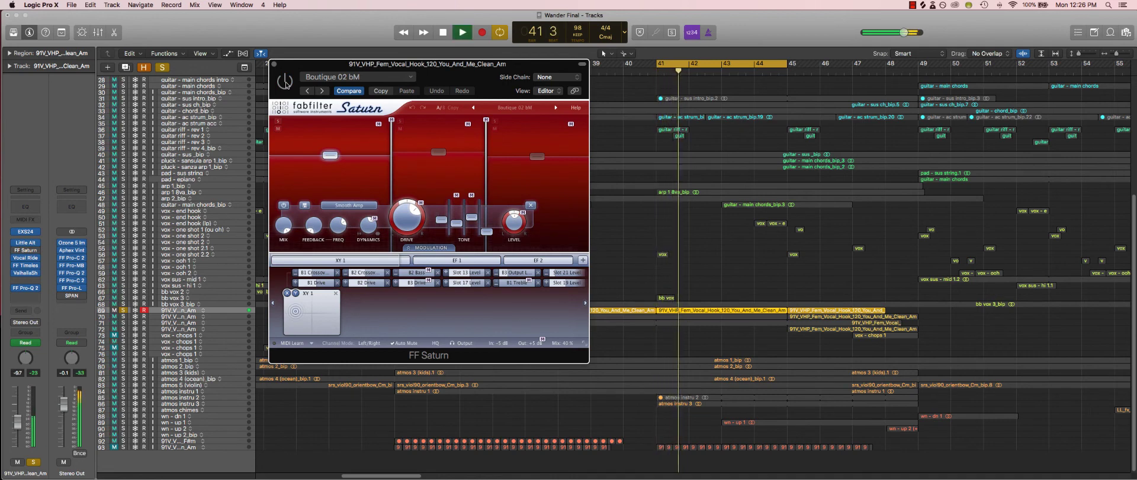
key("space")
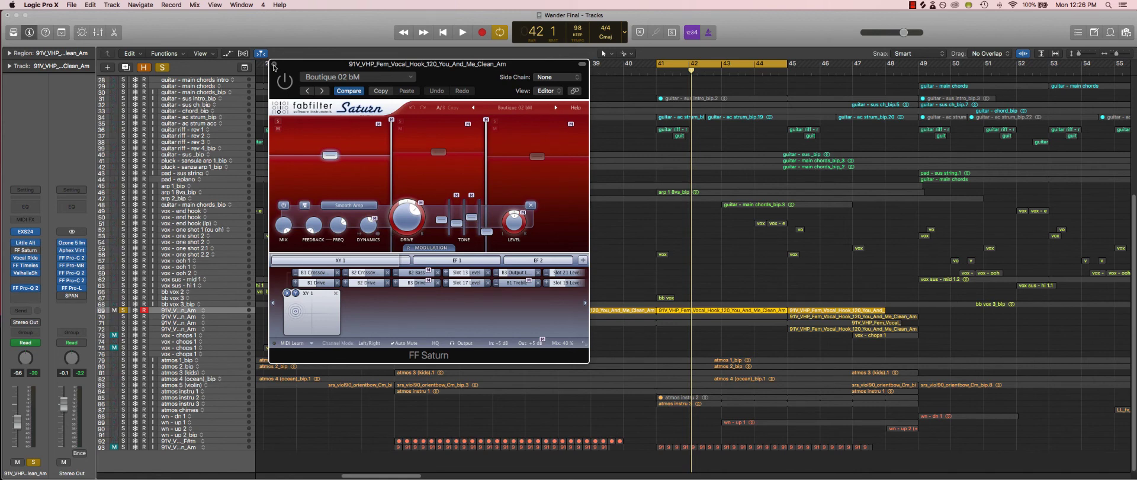
left_click(273, 63)
left_click(122, 310)
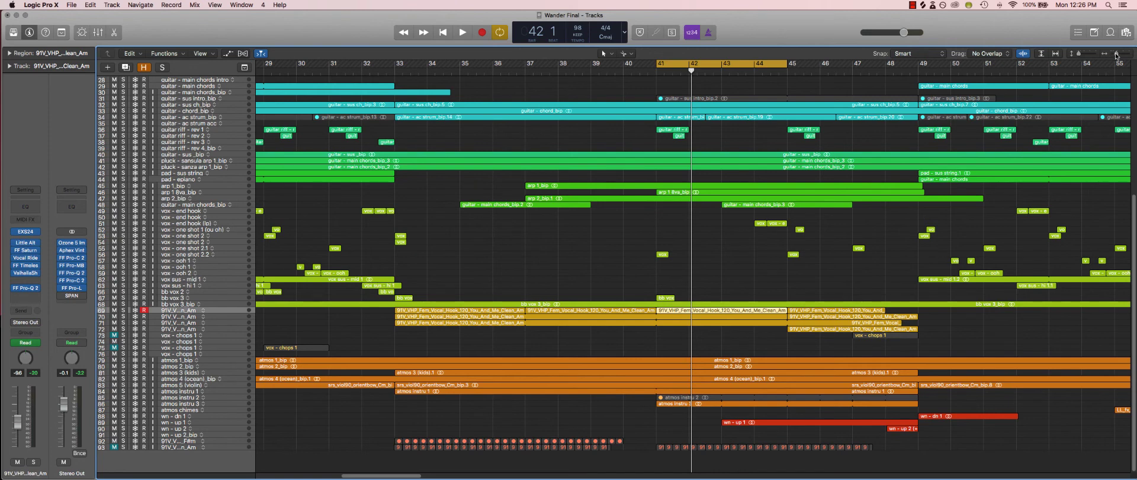
Open ValhallaShimmer on track 69 and solo the track with the bars 41–45 cycle enabled
left_click_drag(1117, 55, 1113, 55)
key("c")
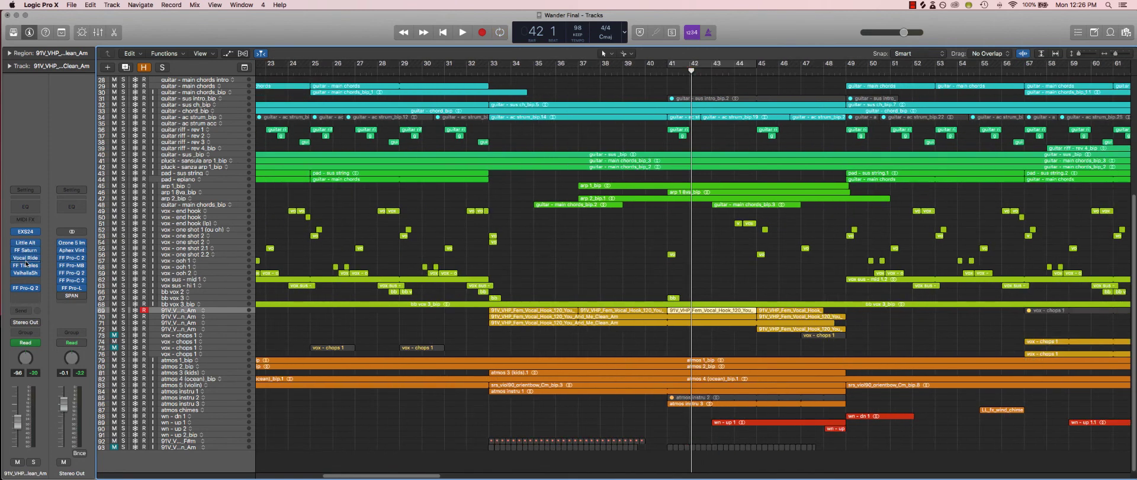
mouse_move(26, 259)
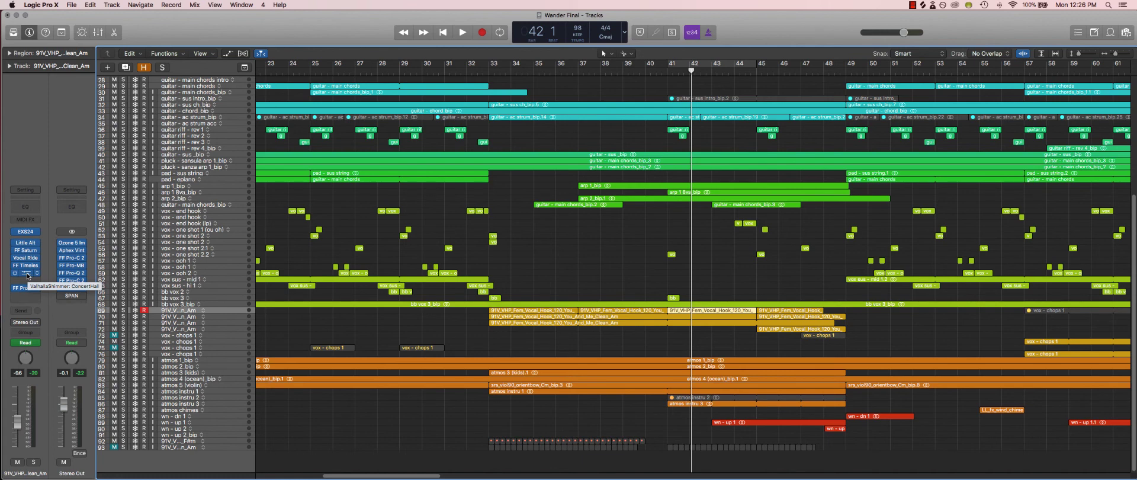
left_click(26, 275)
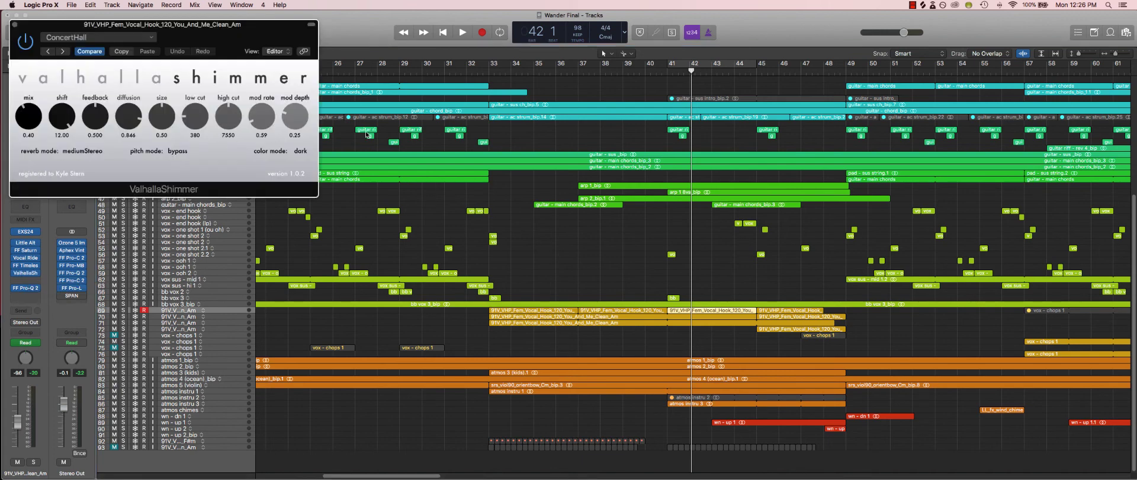
key("c")
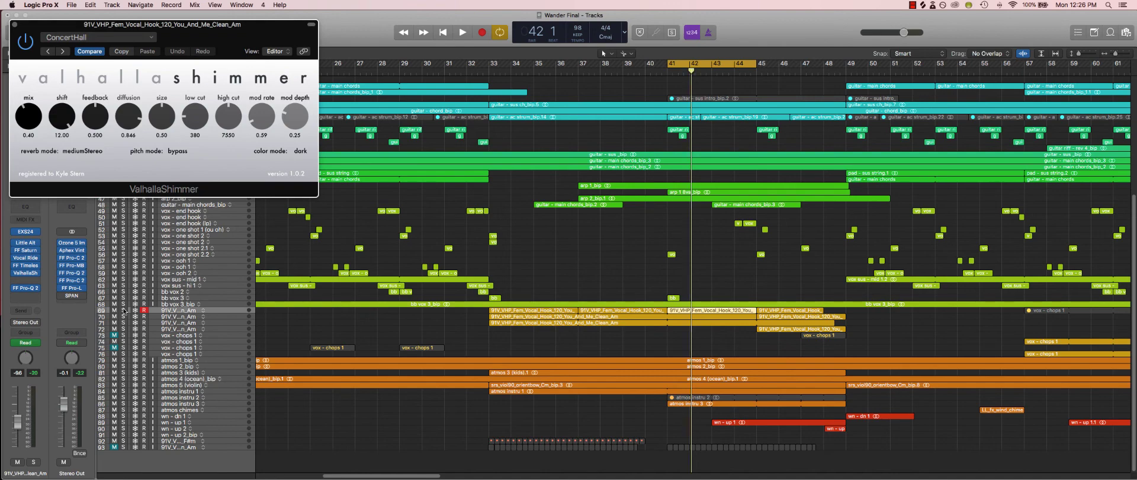
left_click(123, 309)
key("super+Down")
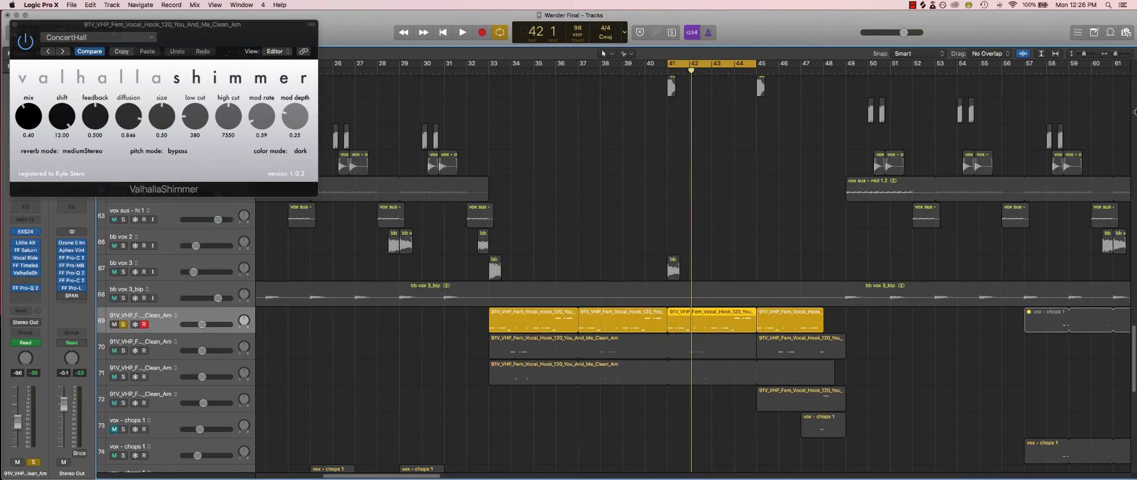
left_click(1117, 56)
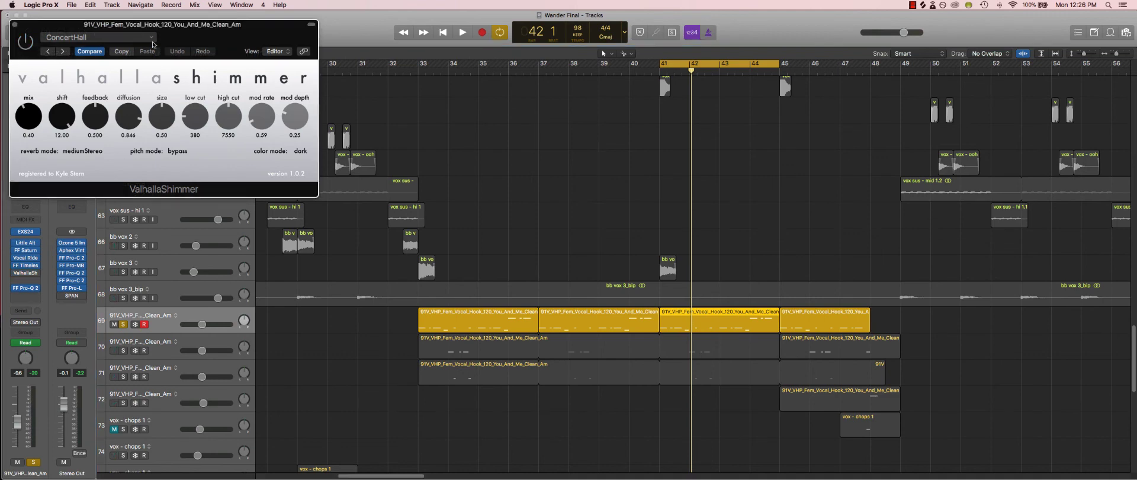
Compare track 69 with ValhallaShimmer bypassed and enabled, then close the plug-in, unsolo the track and turn cycling off
key("space")
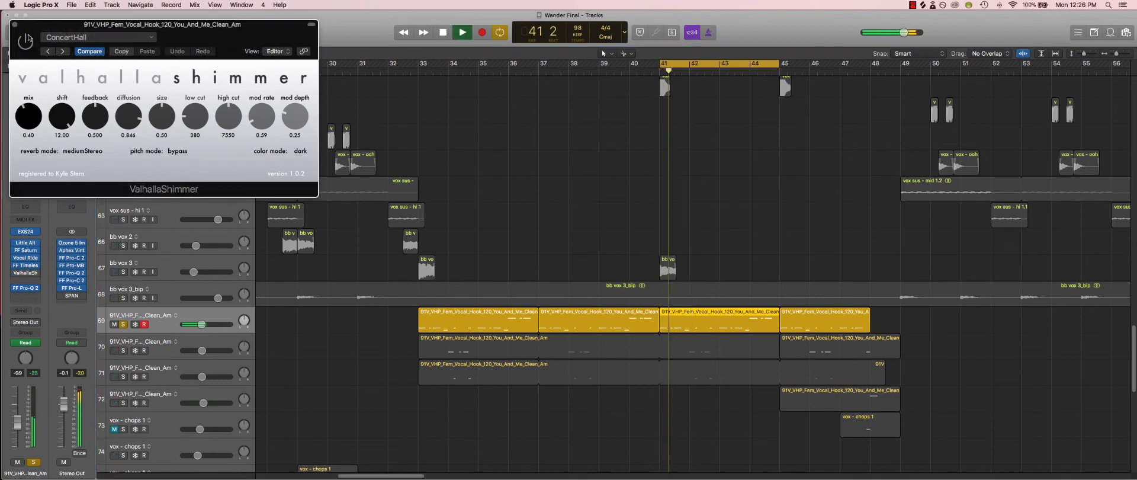
key("space")
key("space")
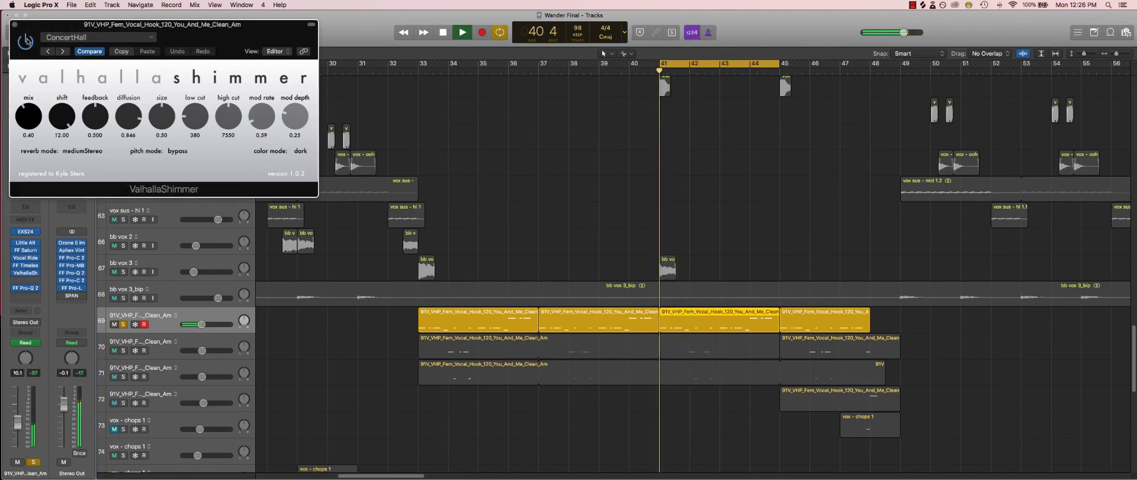
key("space")
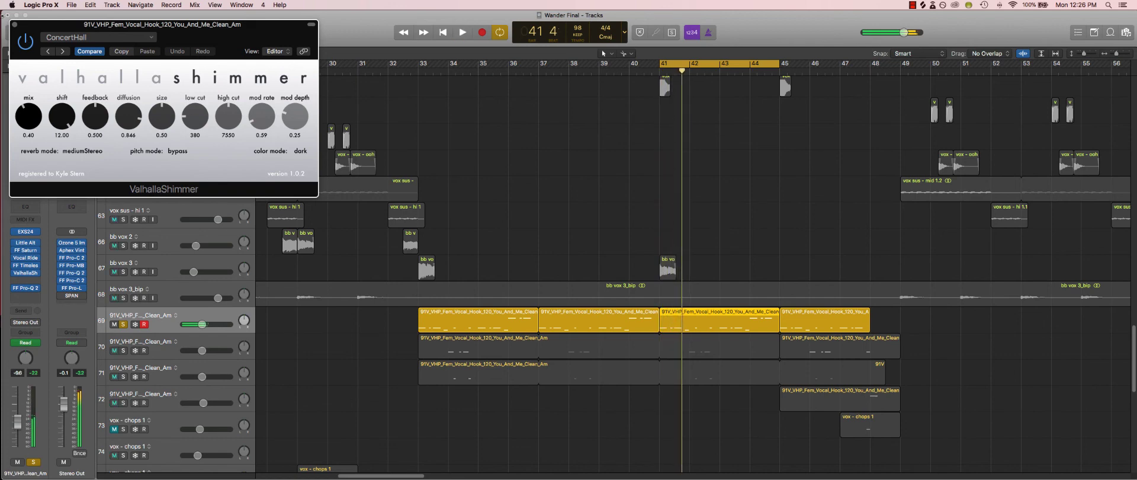
key("super+w")
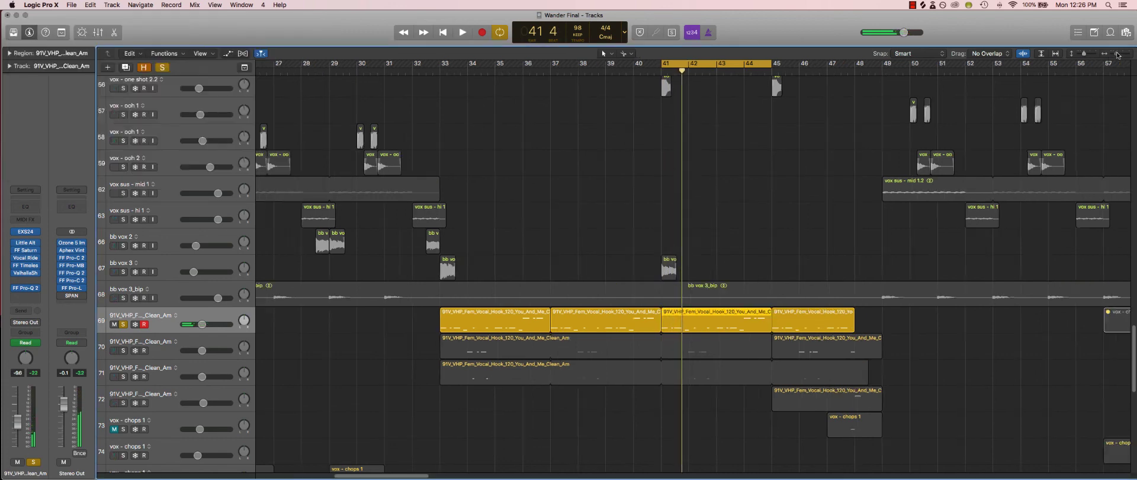
key("z")
left_click(122, 309)
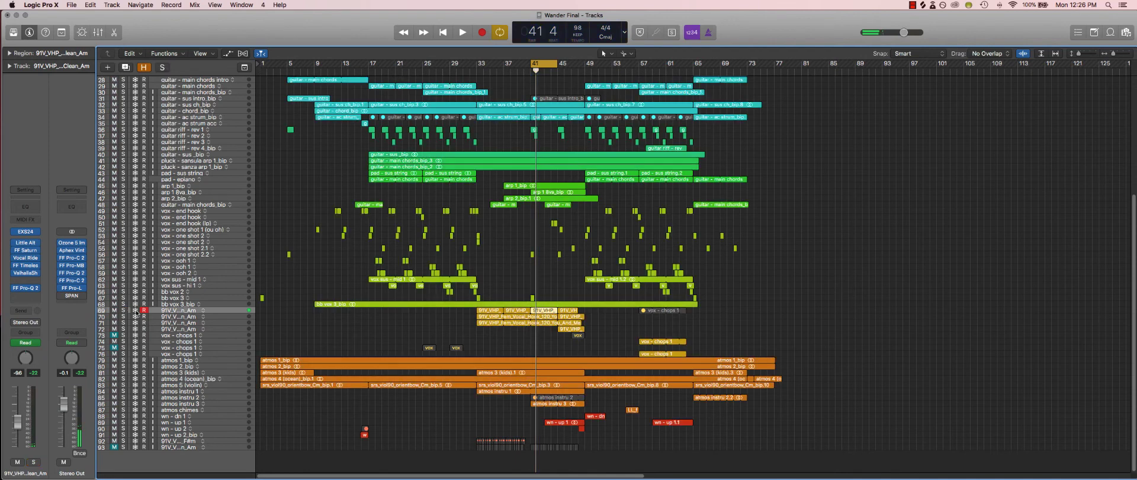
key("c")
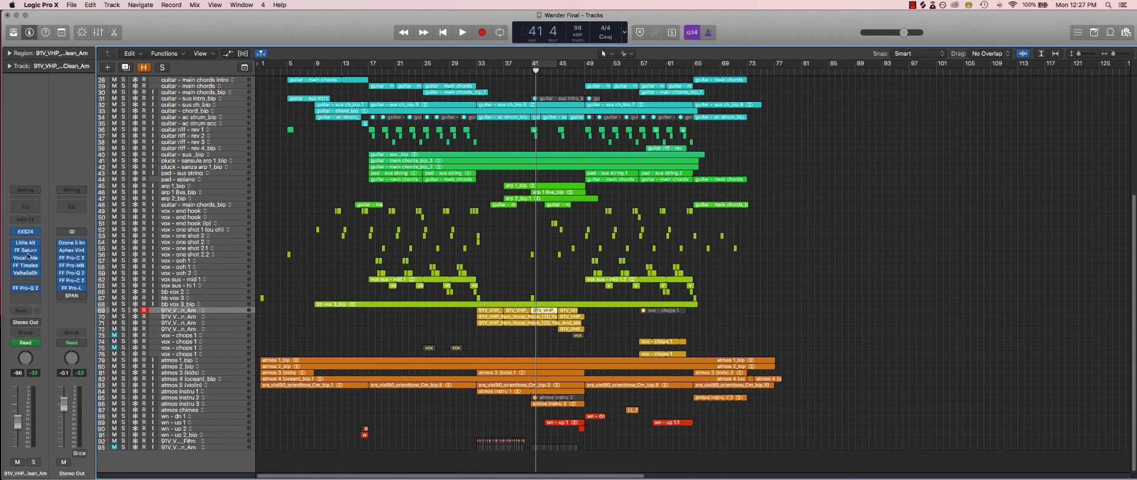
Add a send to Bus 7 on vocal hook track 69
key("Down")
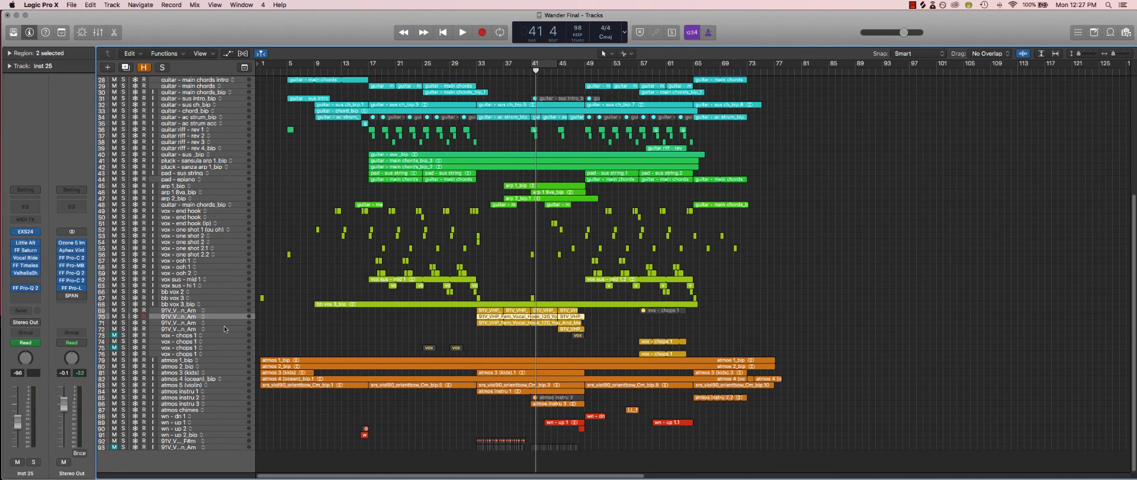
key("Up")
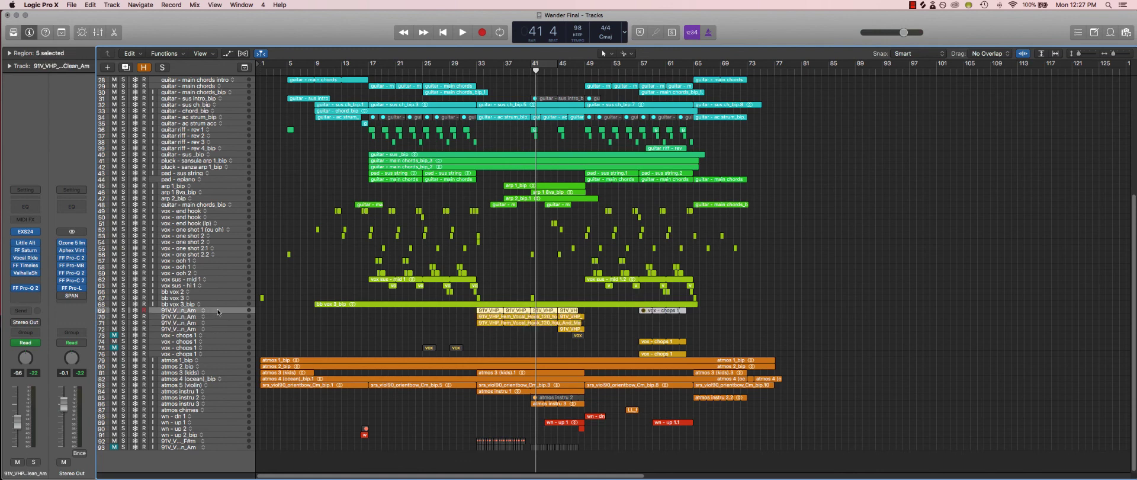
left_click(22, 311)
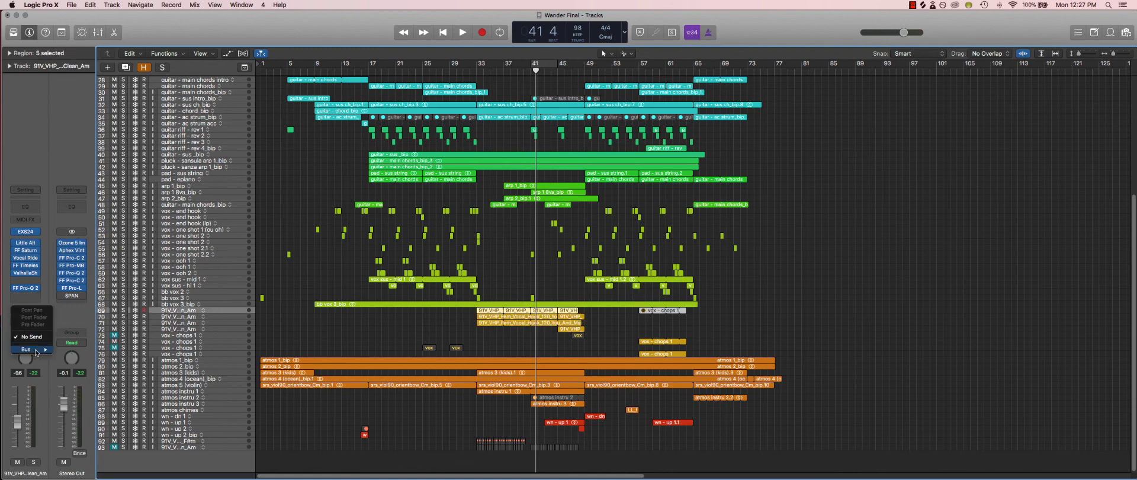
mouse_move(30, 349)
left_click(70, 237)
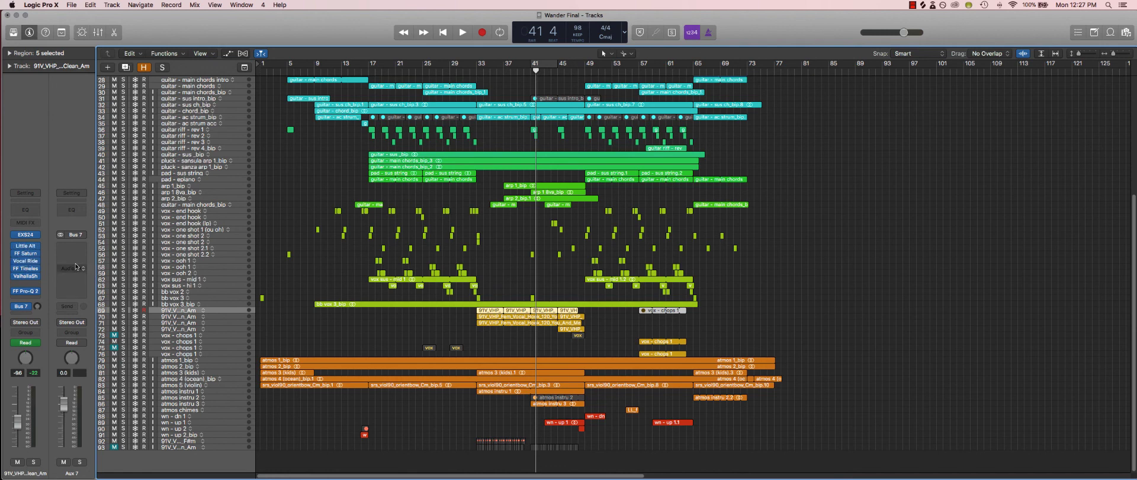
Review the channel strips of tracks 71, 69 and 70 in turn, leaving track 70 selected
left_click(219, 322)
left_click(222, 313)
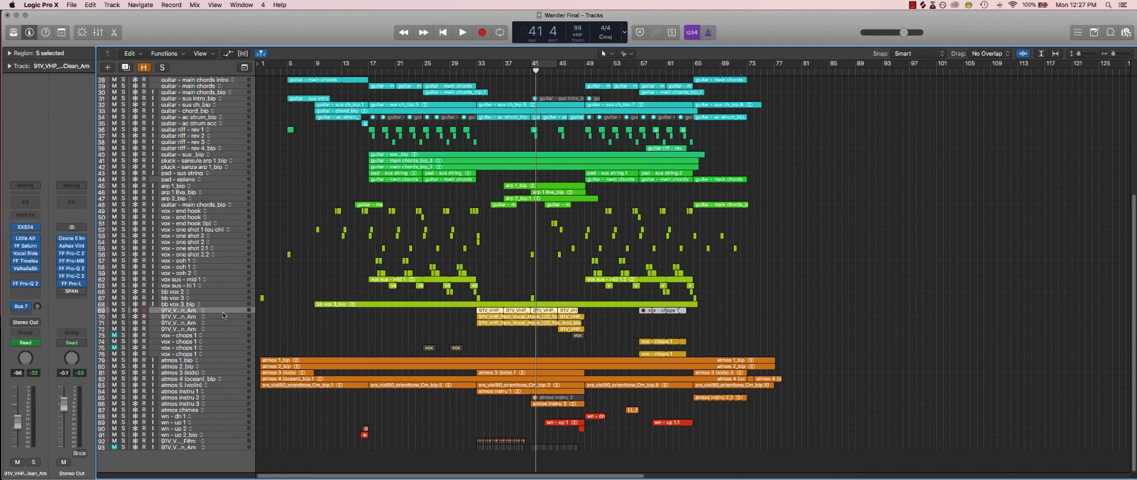
left_click(221, 318)
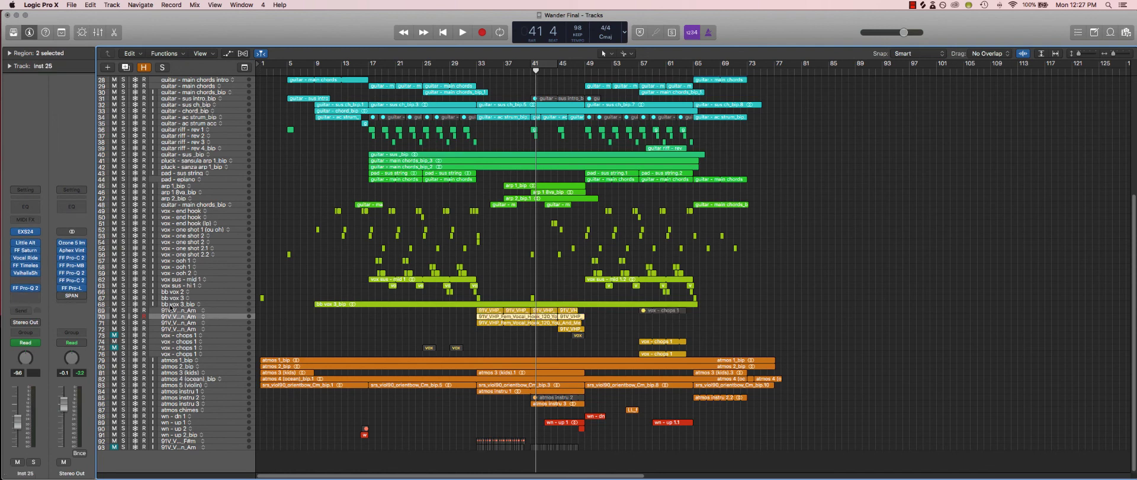